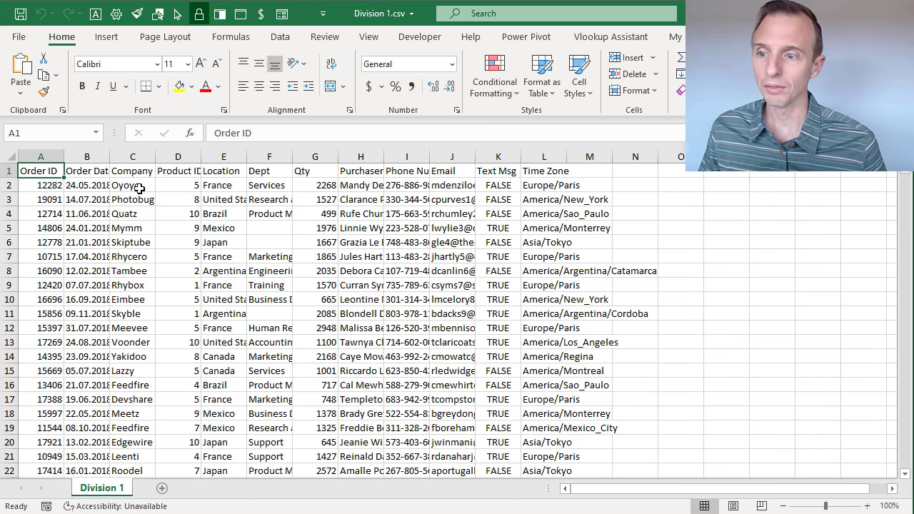
- Look through the order rows in Division 1.csv and return to the Power Query Example workbook
{"action": "scroll", "coordinate": [150, 190], "scroll_direction": "down", "scroll_amount": 2}
{"action": "scroll", "coordinate": [151, 191], "scroll_direction": "down", "scroll_amount": 4}
{"action": "scroll", "coordinate": [151, 190], "scroll_direction": "up", "scroll_amount": 6}
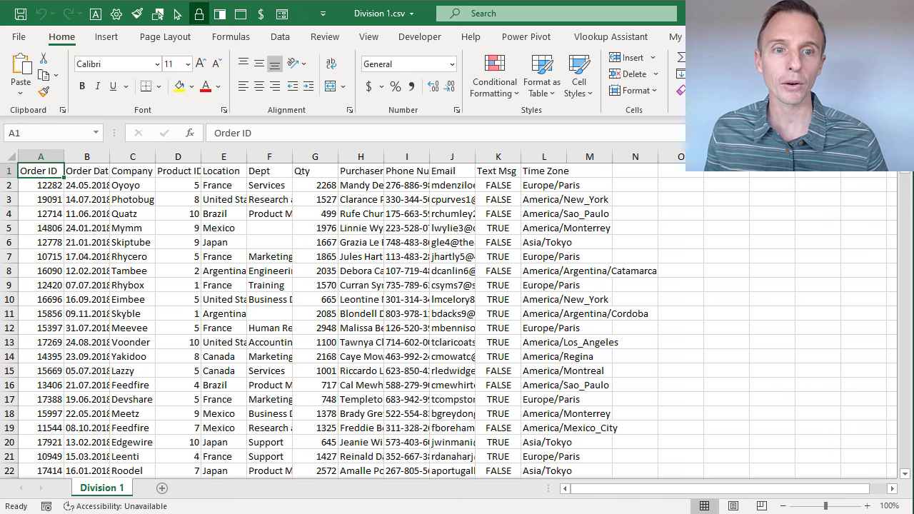
{"action": "key", "text": "alt+Tab"}
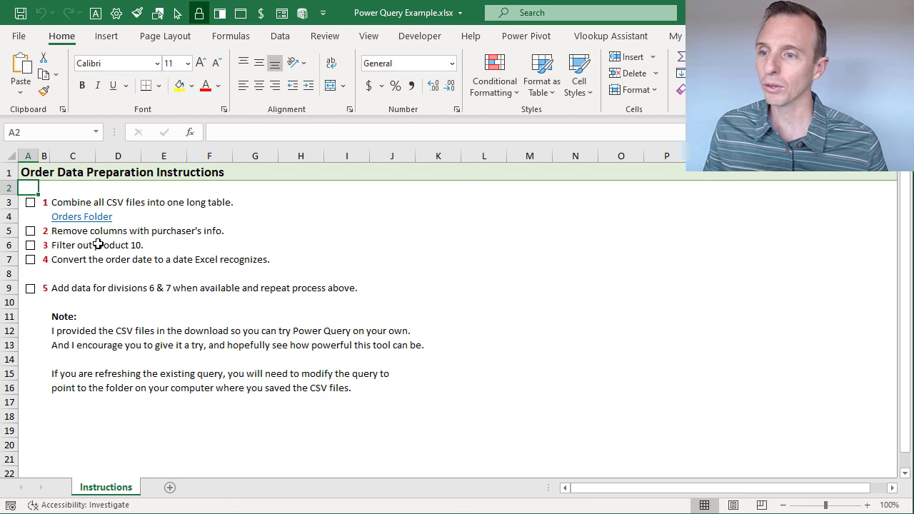
- Start a new data import that uses a folder of files as its source
{"action": "left_click", "coordinate": [278, 37]}
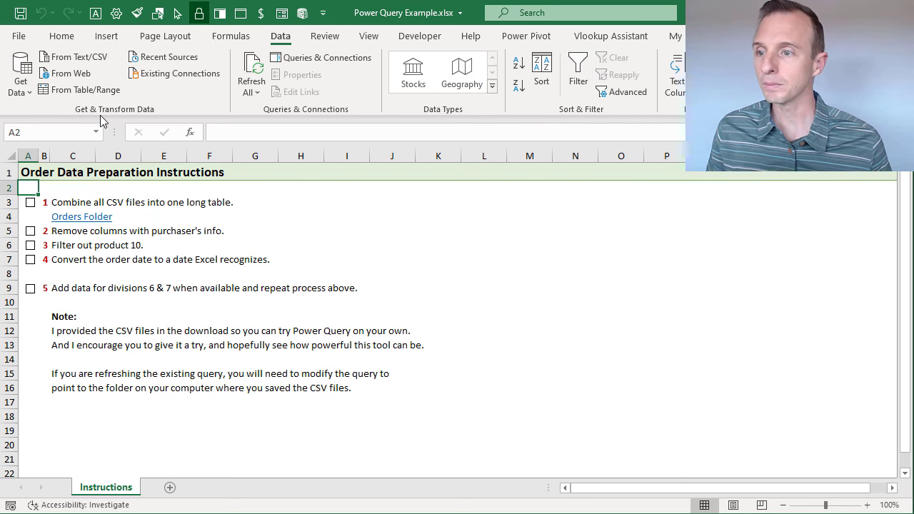
{"action": "left_click", "coordinate": [23, 97]}
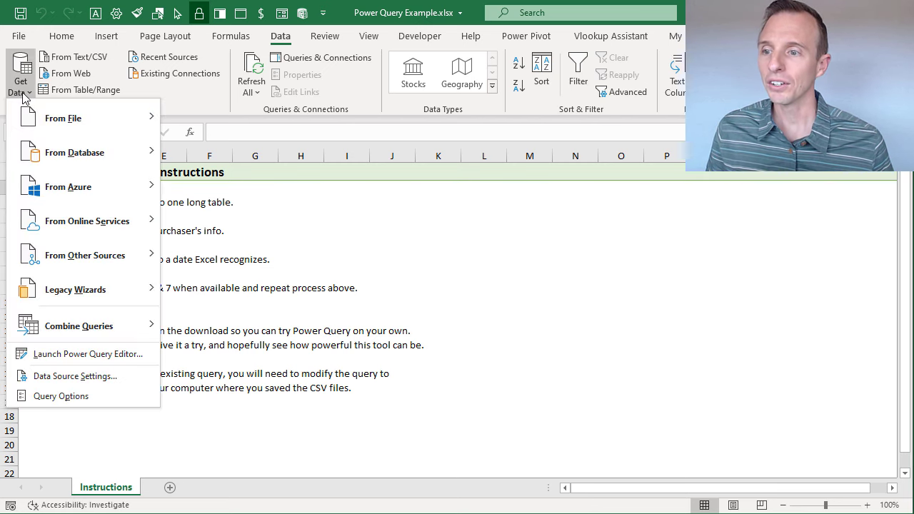
{"action": "mouse_move", "coordinate": [50, 123]}
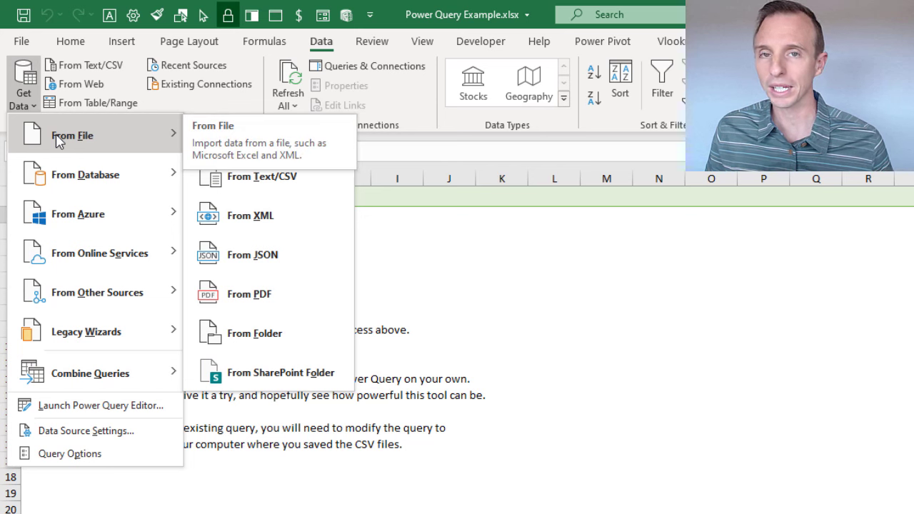
{"action": "mouse_move", "coordinate": [79, 180]}
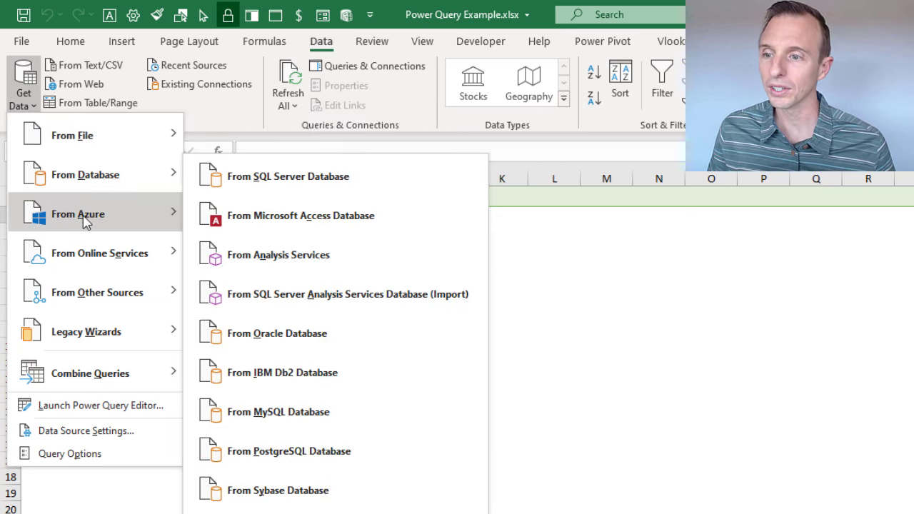
{"action": "mouse_move", "coordinate": [90, 227]}
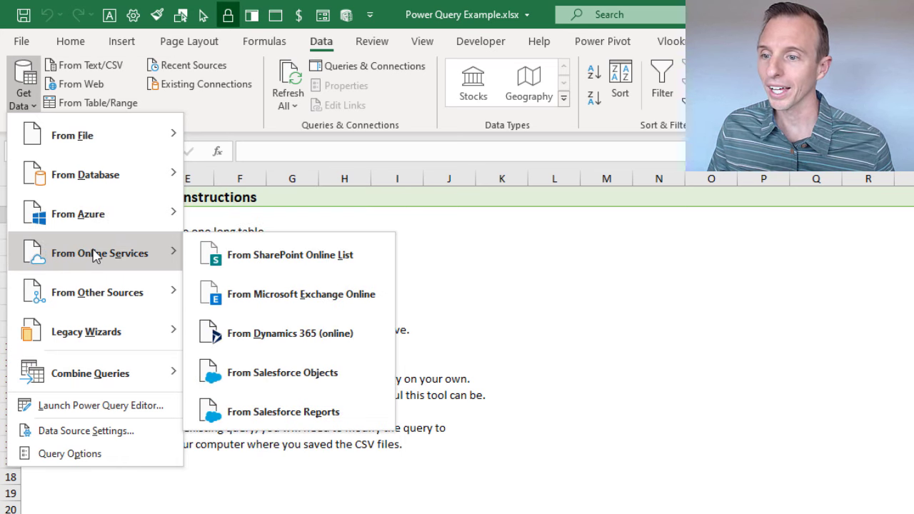
{"action": "mouse_move", "coordinate": [98, 303]}
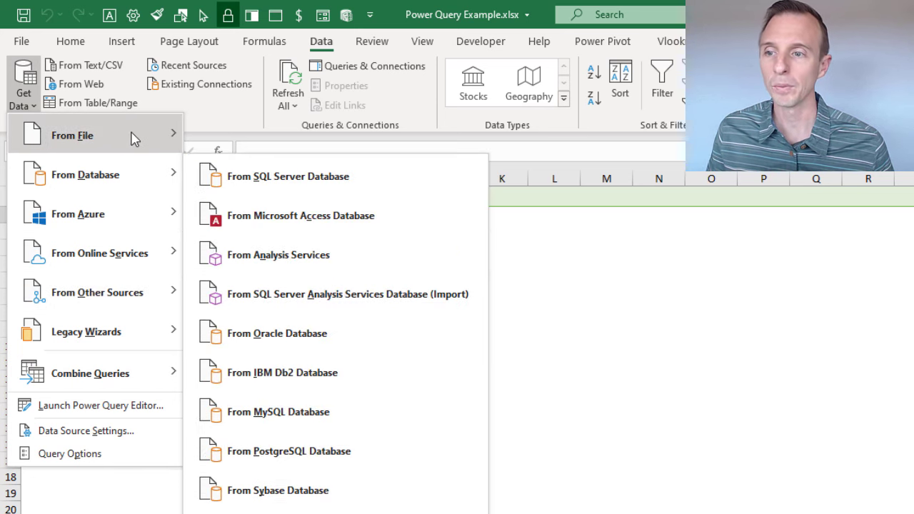
{"action": "mouse_move", "coordinate": [132, 140]}
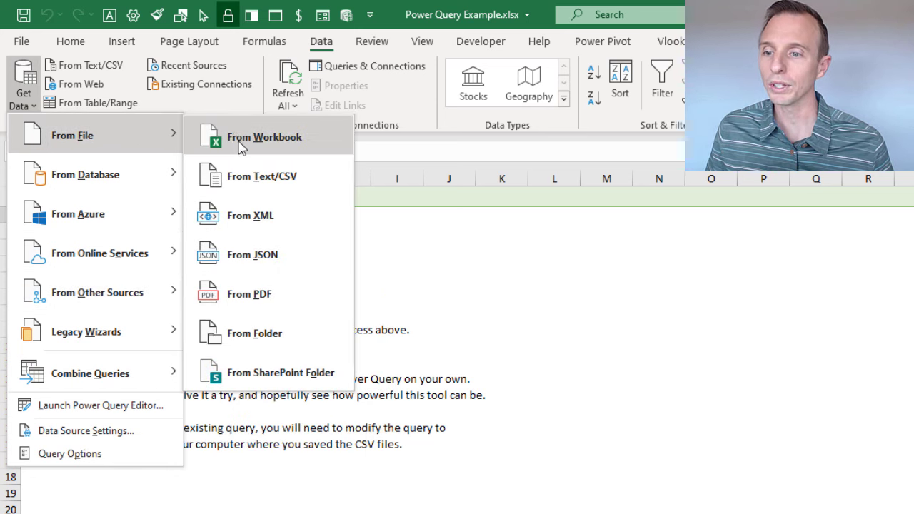
{"action": "left_click", "coordinate": [237, 339]}
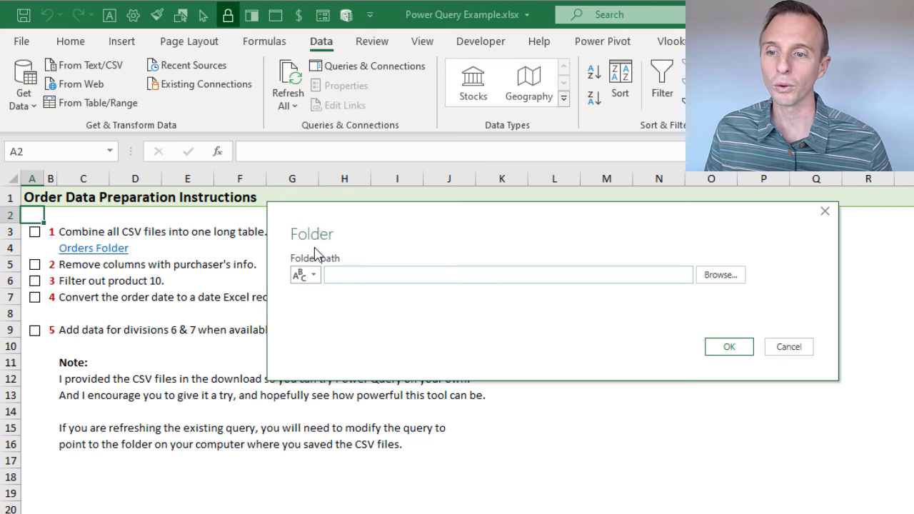
{"action": "left_click", "coordinate": [340, 271]}
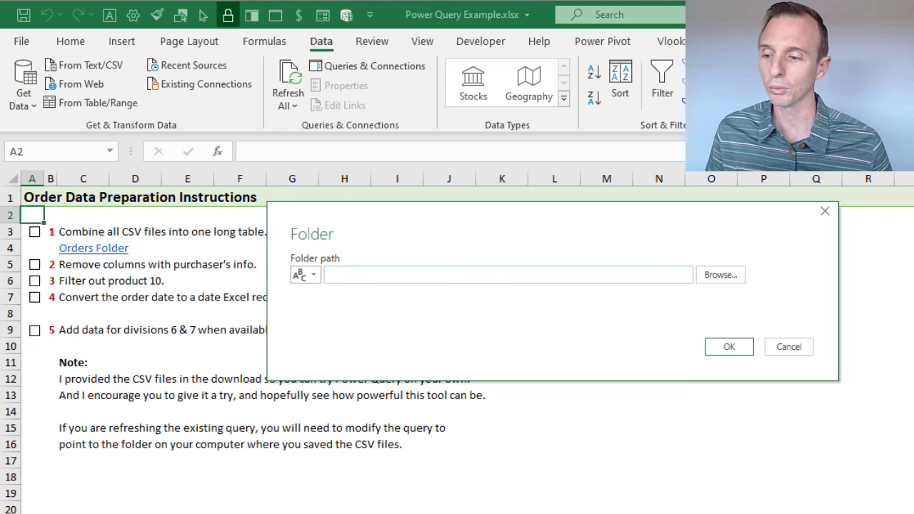
- Copy the path of the Orders\Data folder from File Explorer and submit it as the import's folder path
{"action": "key", "text": "alt+Tab"}
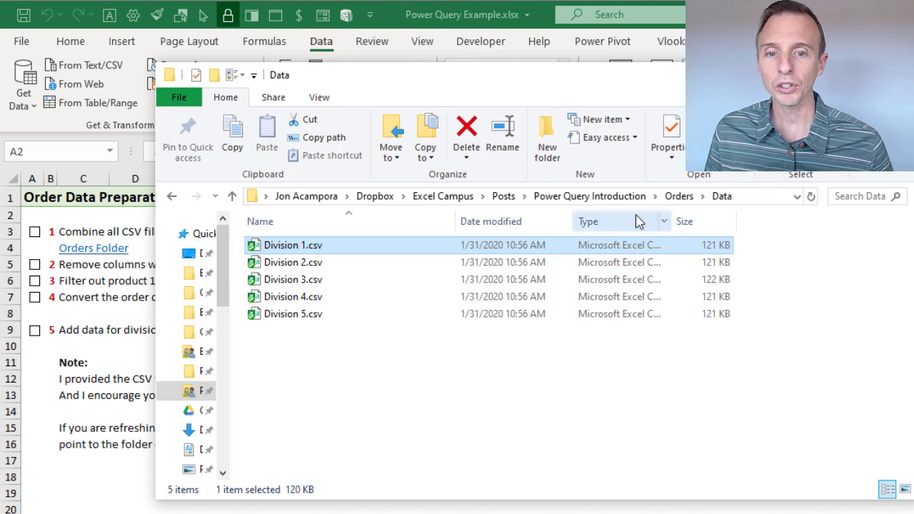
{"action": "left_click", "coordinate": [744, 203]}
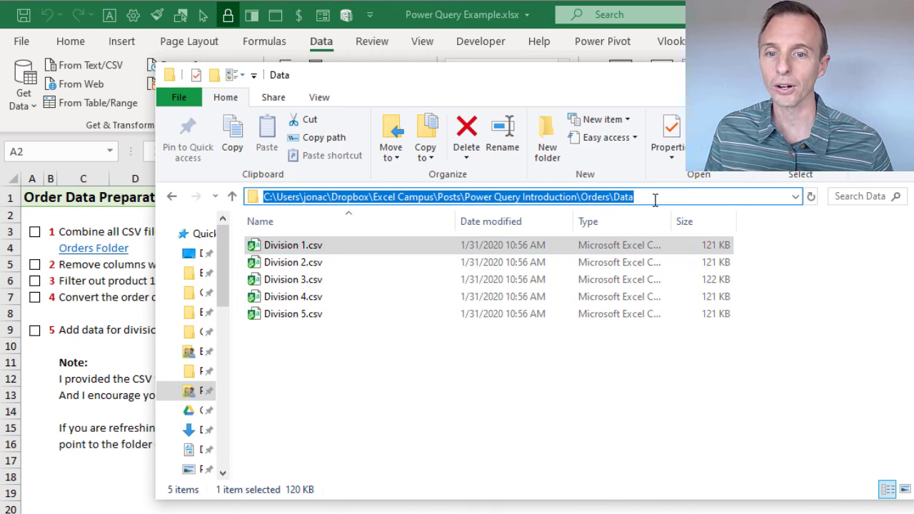
{"action": "right_click", "coordinate": [633, 198]}
{"action": "left_click", "coordinate": [663, 250]}
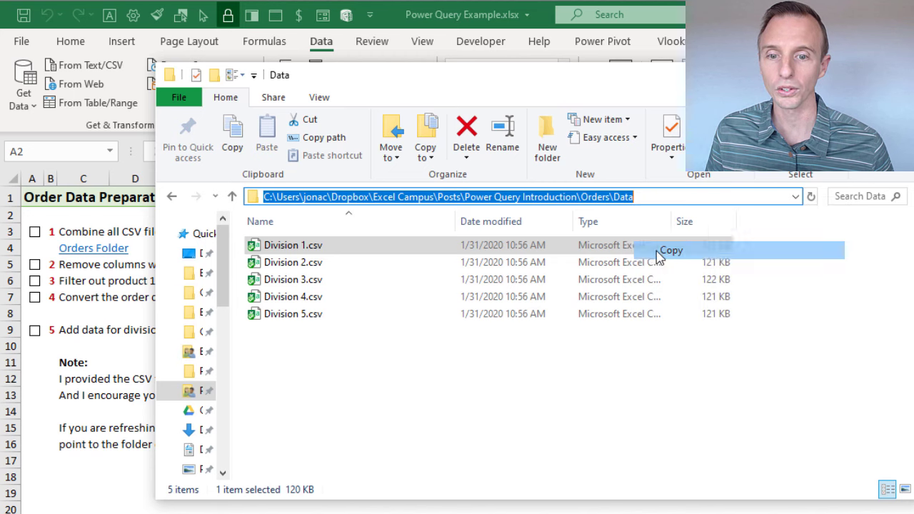
{"action": "key", "text": "alt+Tab"}
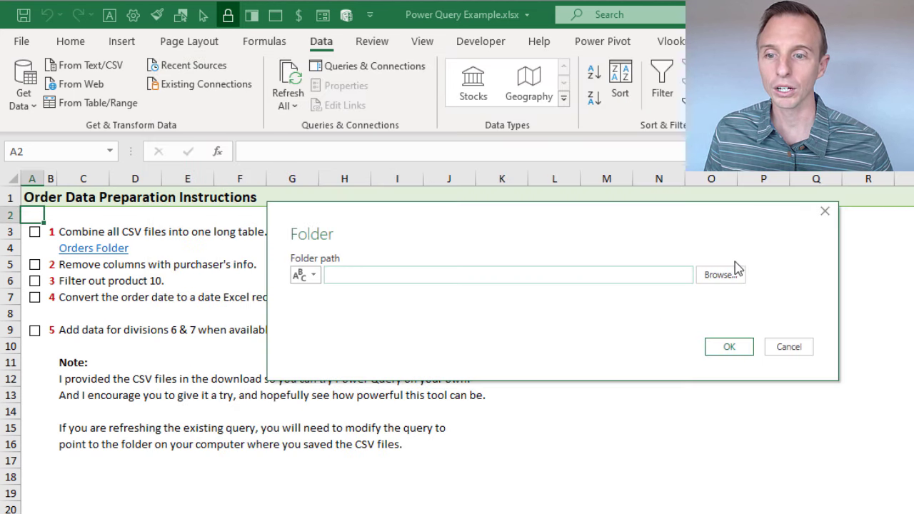
{"action": "left_click", "coordinate": [465, 278]}
{"action": "right_click", "coordinate": [459, 280]}
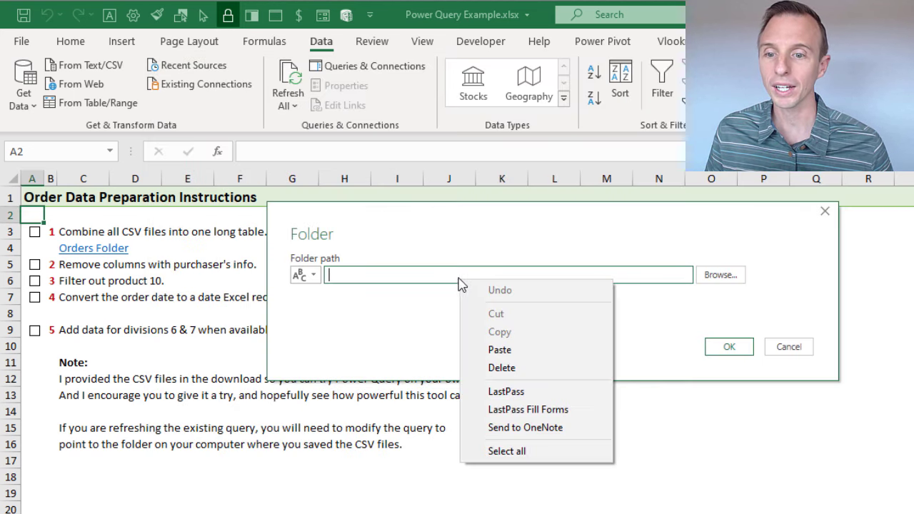
{"action": "left_click", "coordinate": [498, 347]}
{"action": "left_click", "coordinate": [724, 348]}
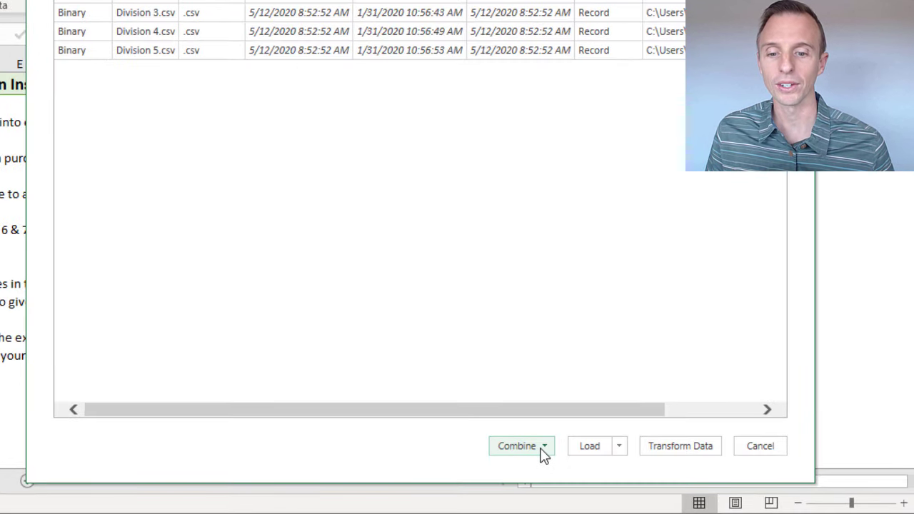
- Combine and transform the folder's CSV files, accepting the first file as sample and Comma as delimiter
{"action": "left_click", "coordinate": [544, 448]}
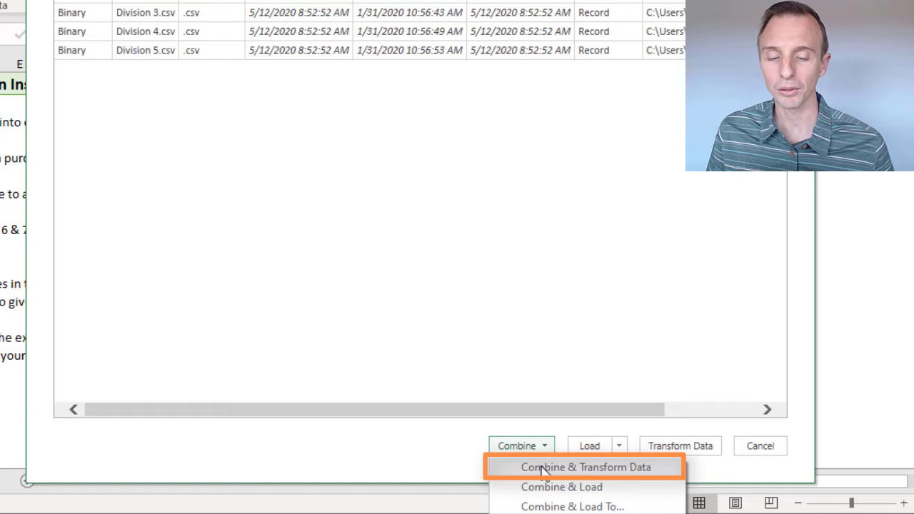
{"action": "left_click", "coordinate": [543, 469]}
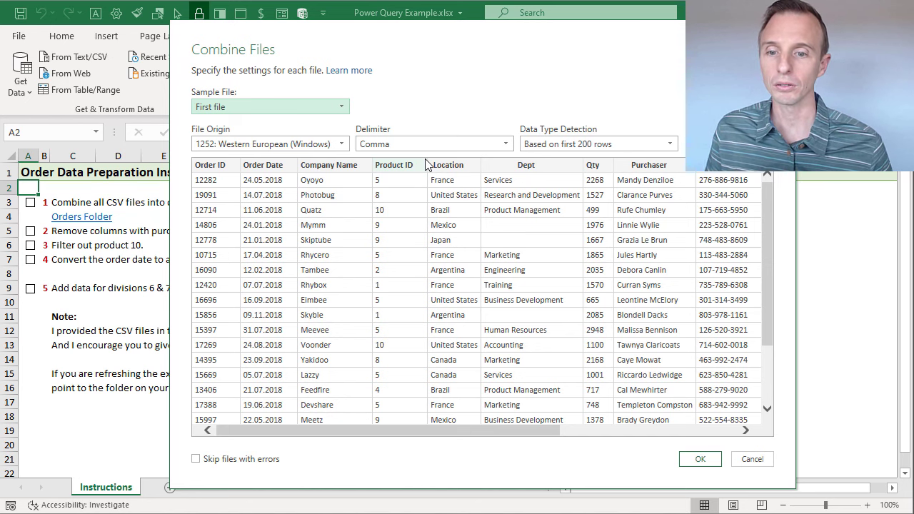
{"action": "left_click", "coordinate": [690, 463]}
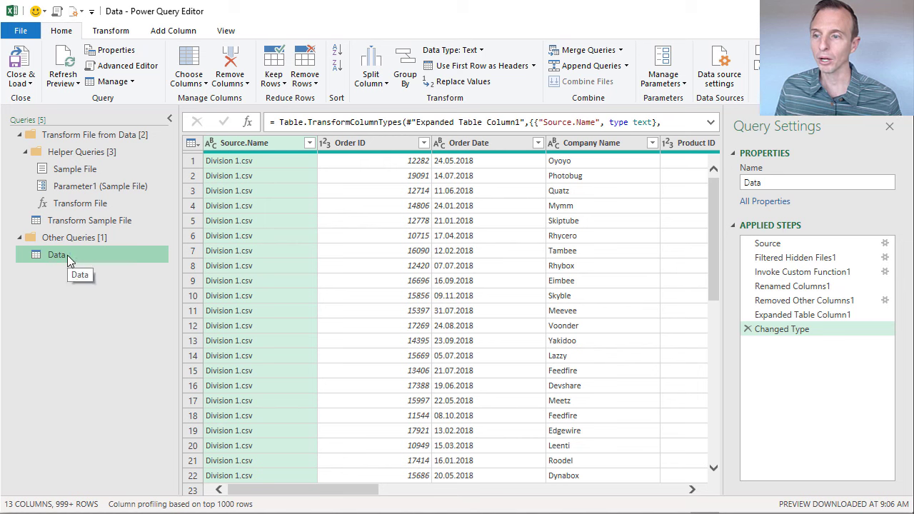
- Collapse the query list and check the full list of source files in the Source.Name column without filtering it
{"action": "left_click", "coordinate": [169, 119]}
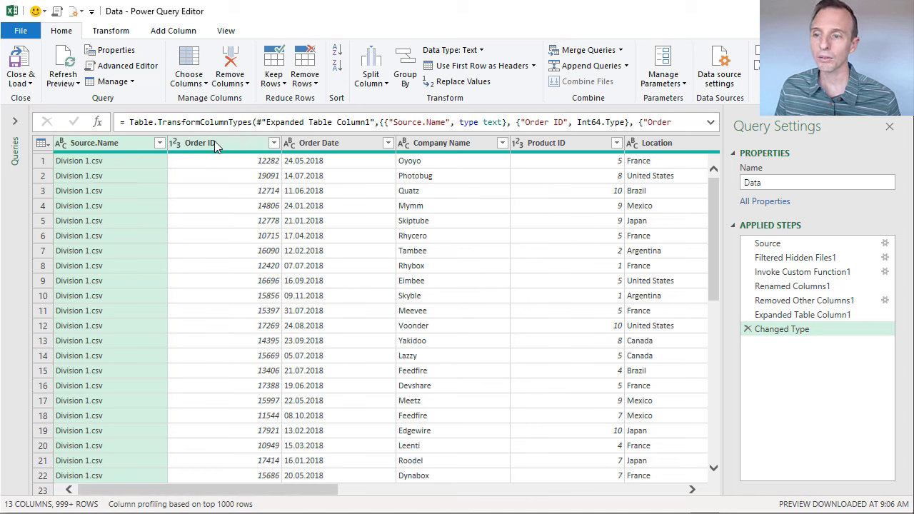
{"action": "left_click", "coordinate": [250, 142]}
{"action": "left_click", "coordinate": [326, 144]}
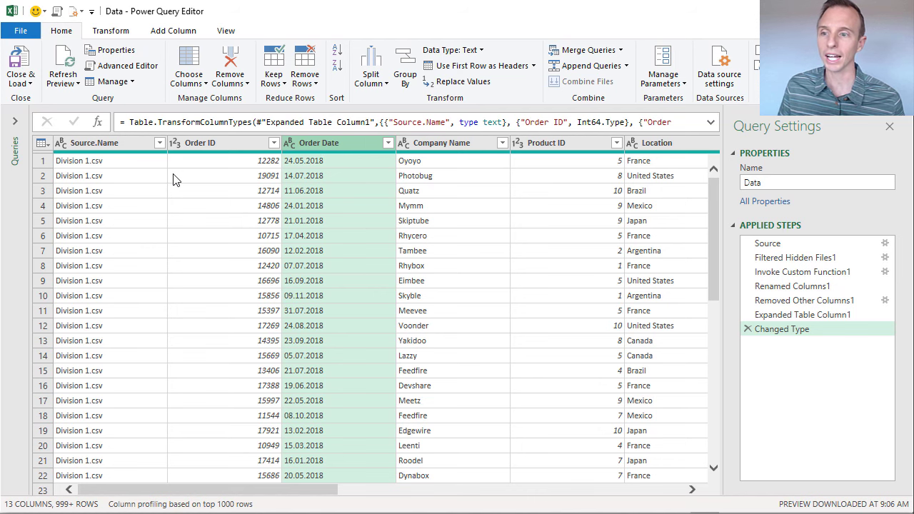
{"action": "left_click", "coordinate": [159, 144]}
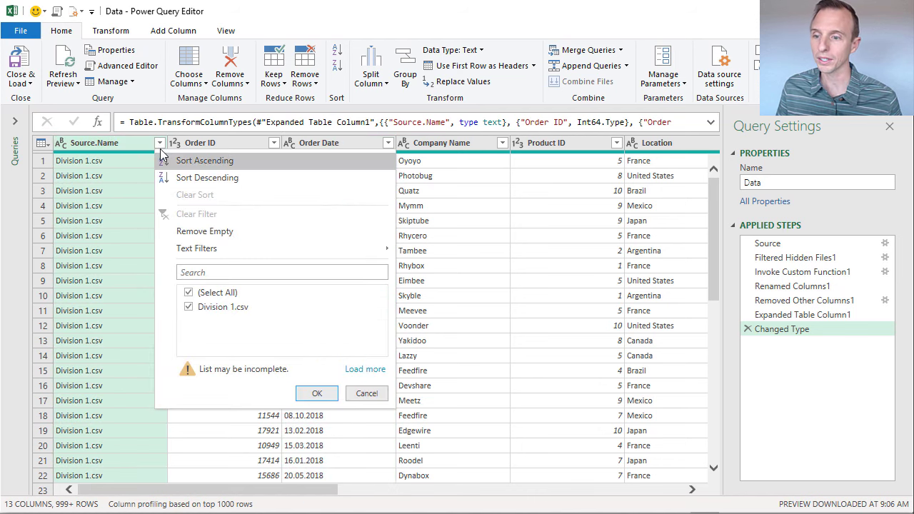
{"action": "left_click", "coordinate": [367, 369]}
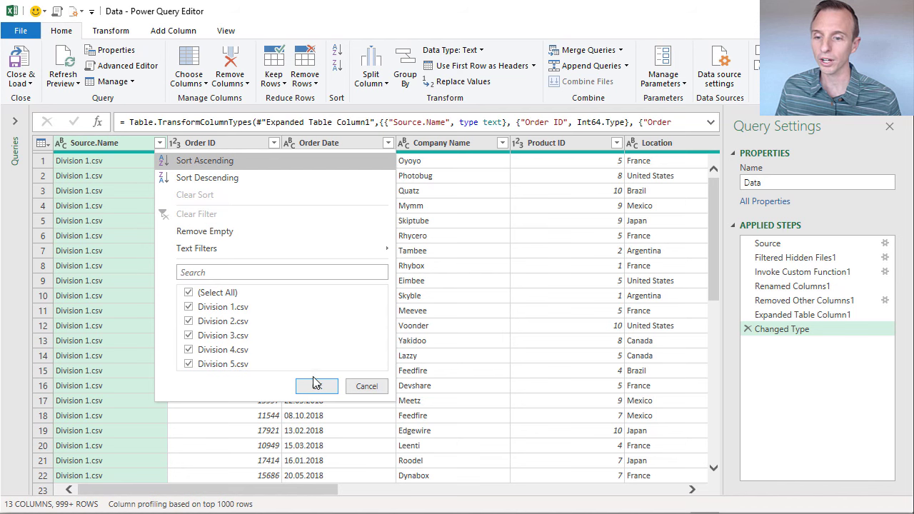
{"action": "left_click", "coordinate": [366, 386]}
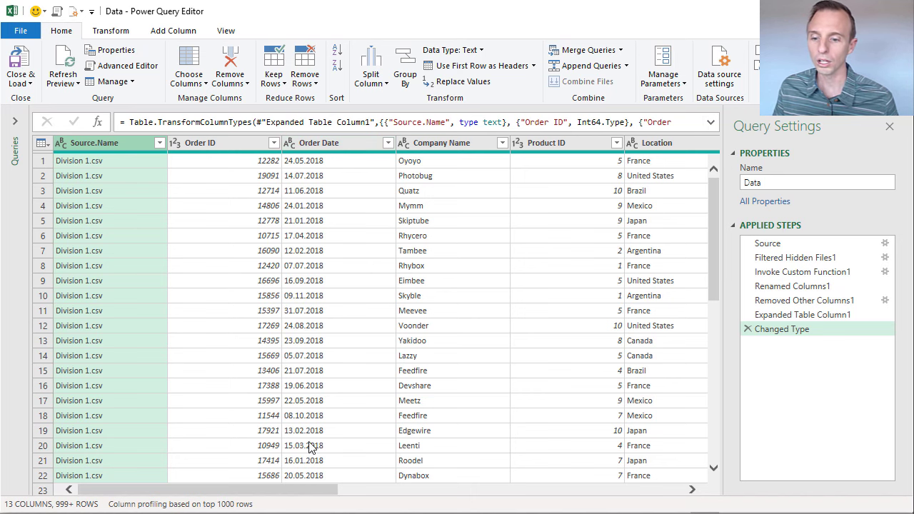
- Remove the Purchaser, Phone Number, Email, Text Msg and Time Zone columns from the Data query
{"action": "left_click_drag", "start_coordinate": [312, 490], "coordinate": [660, 466]}
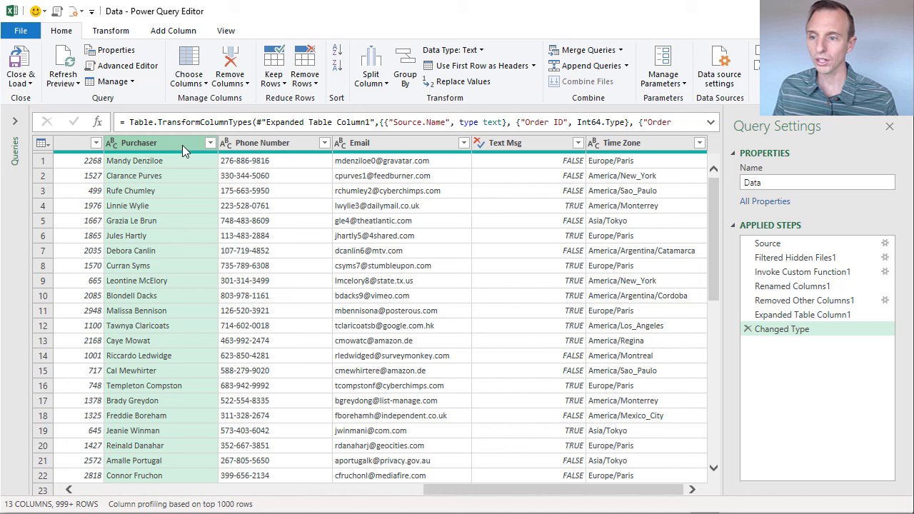
{"action": "left_click", "coordinate": [650, 142], "text": "shift"}
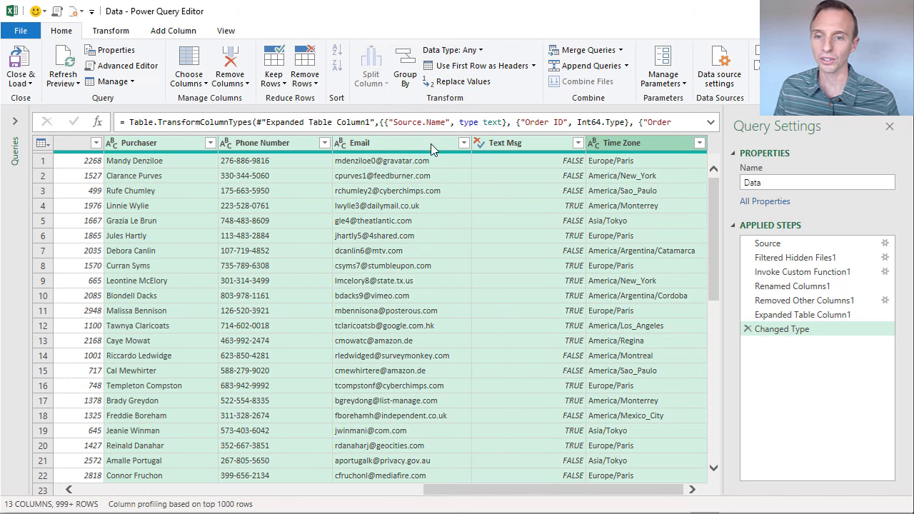
{"action": "right_click", "coordinate": [178, 143]}
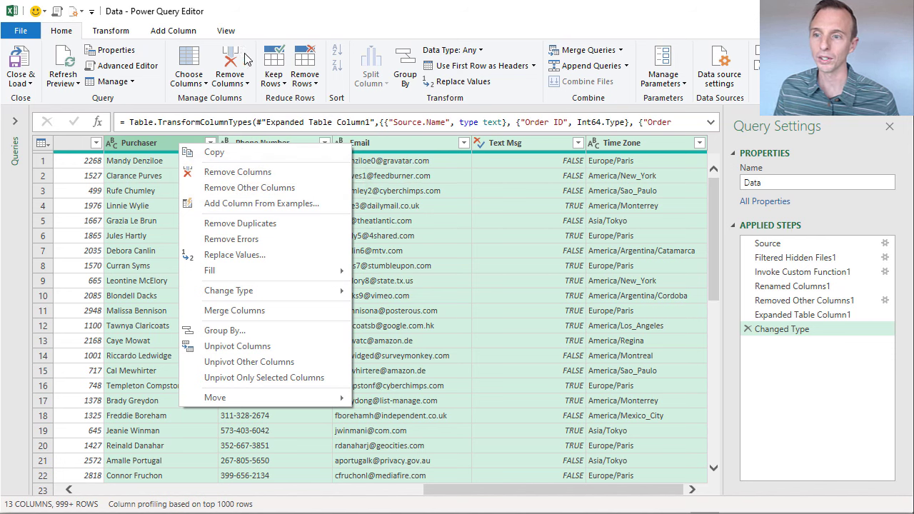
{"action": "left_click", "coordinate": [216, 175]}
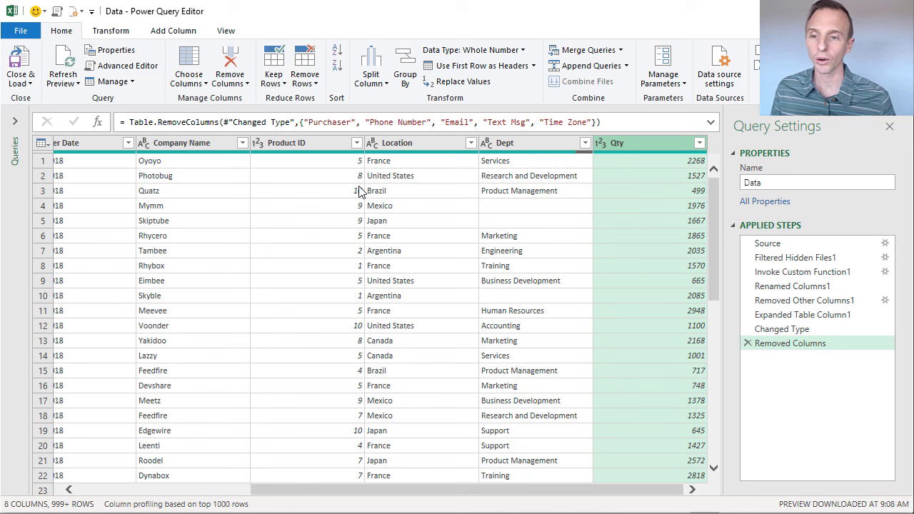
- Filter the Product ID column to exclude product 10
{"action": "left_click", "coordinate": [356, 144]}
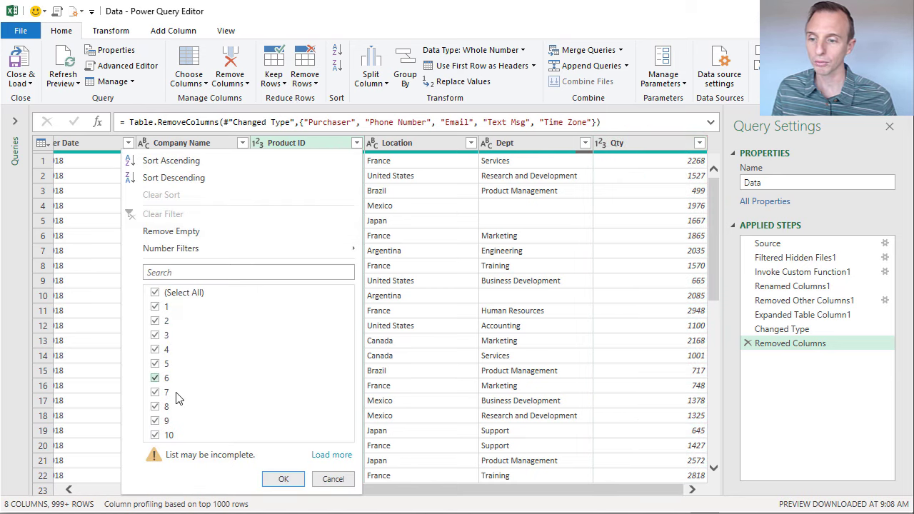
{"action": "left_click", "coordinate": [156, 435]}
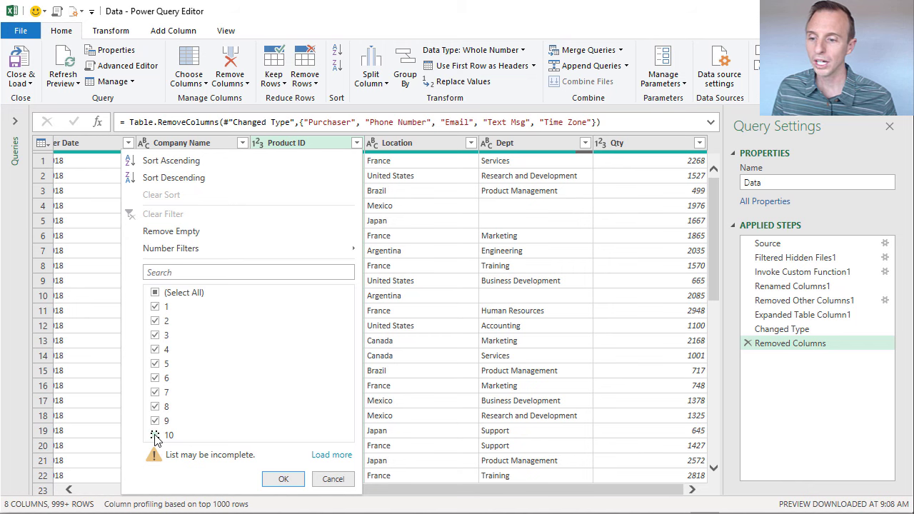
{"action": "left_click", "coordinate": [282, 479]}
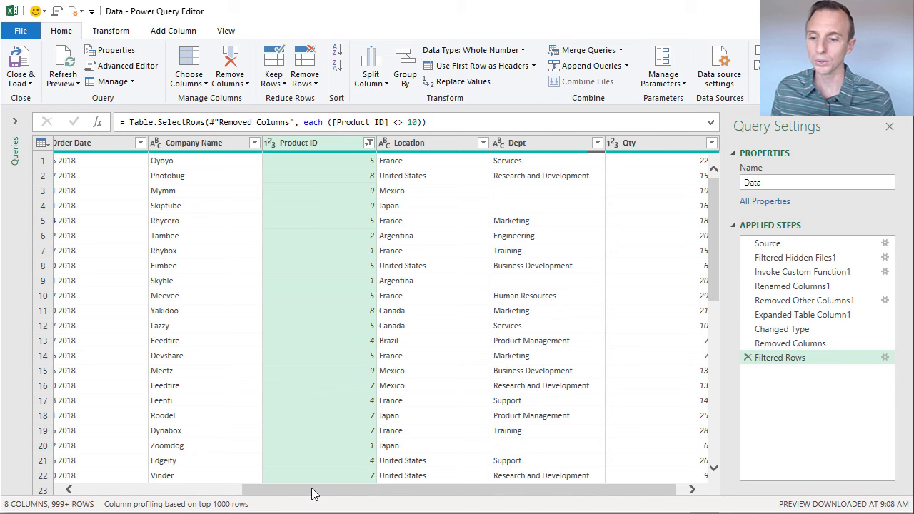
- Change the data type of the Order Date column to Date
{"action": "left_click_drag", "start_coordinate": [316, 490], "coordinate": [170, 485]}
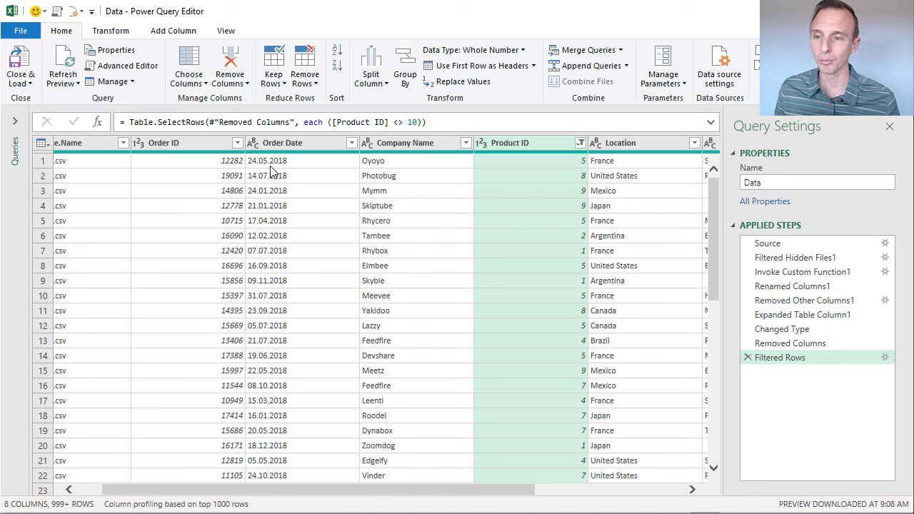
{"action": "left_click", "coordinate": [254, 145]}
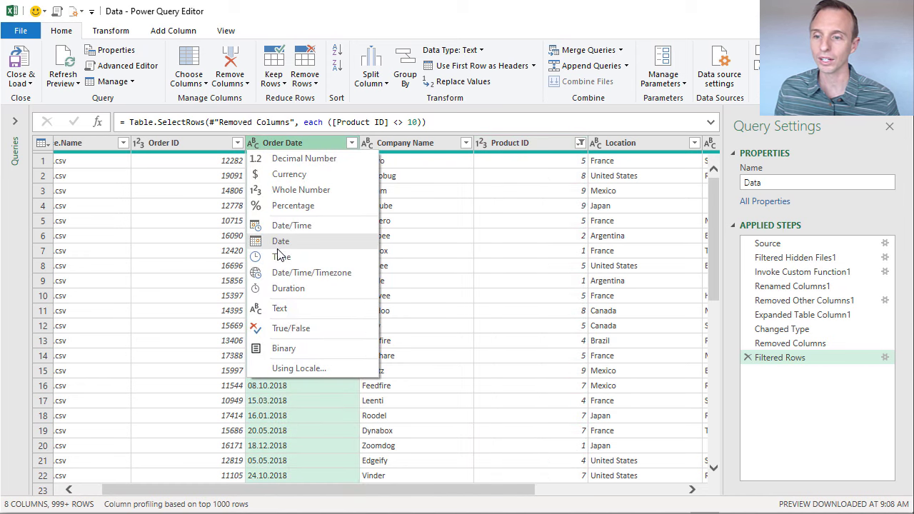
{"action": "key", "text": "Escape"}
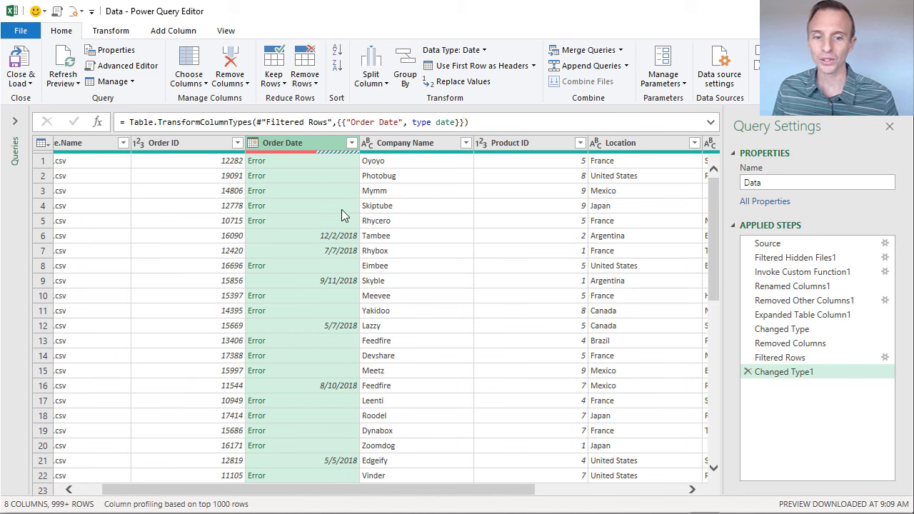
- Delete the Order Date type change step and start a column from examples based on the selected Order Date column
{"action": "left_click", "coordinate": [748, 373]}
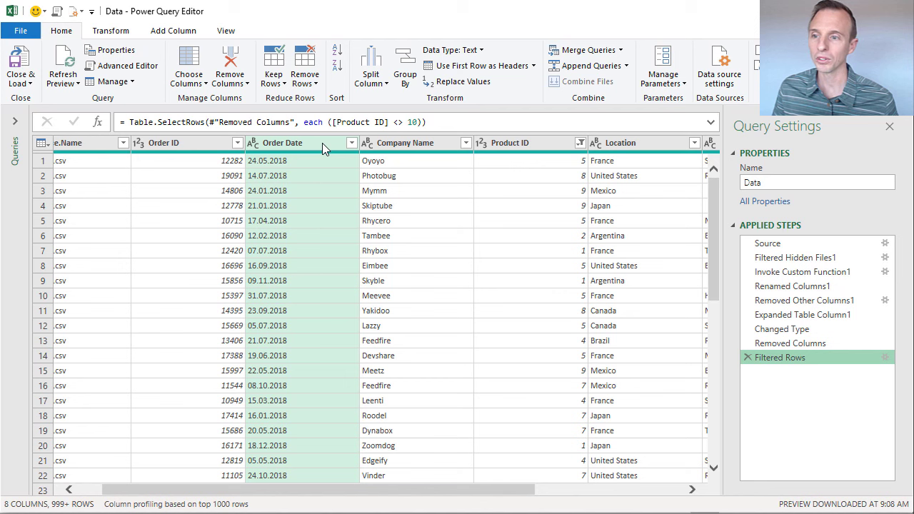
{"action": "left_click", "coordinate": [170, 32]}
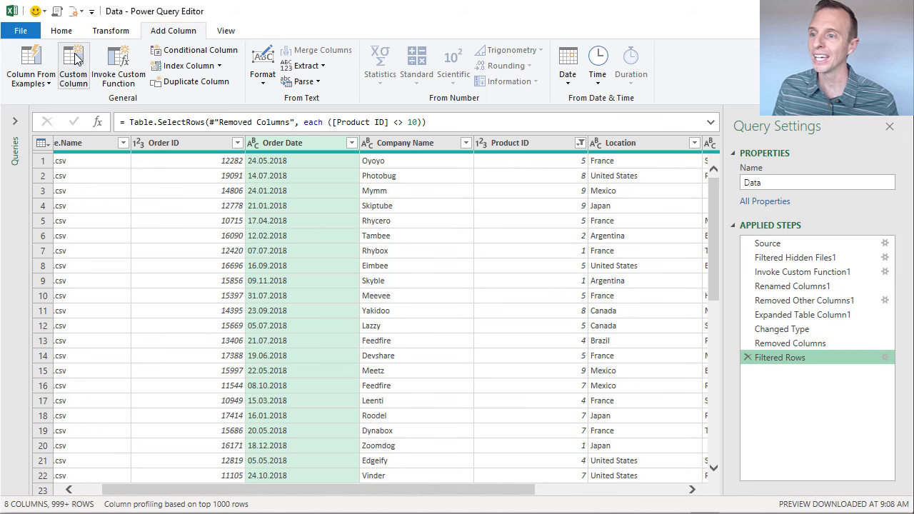
{"action": "left_click", "coordinate": [44, 85]}
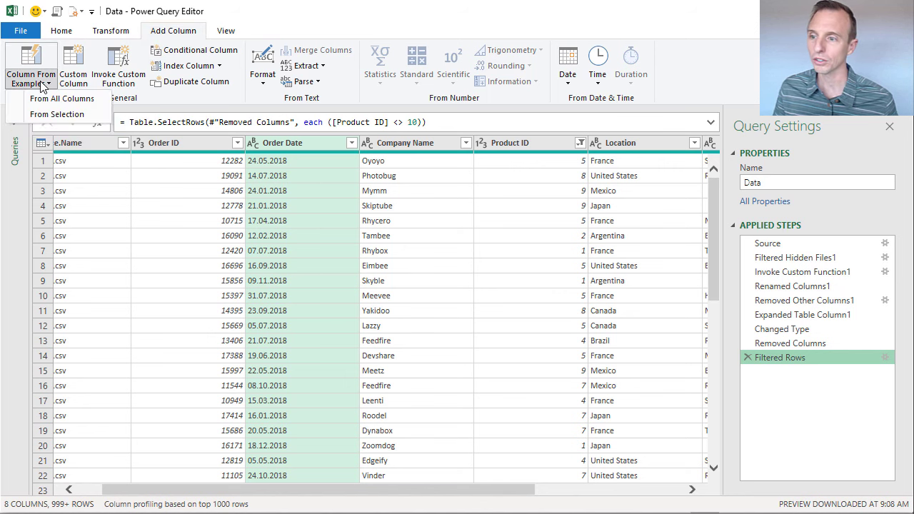
{"action": "left_click", "coordinate": [50, 116]}
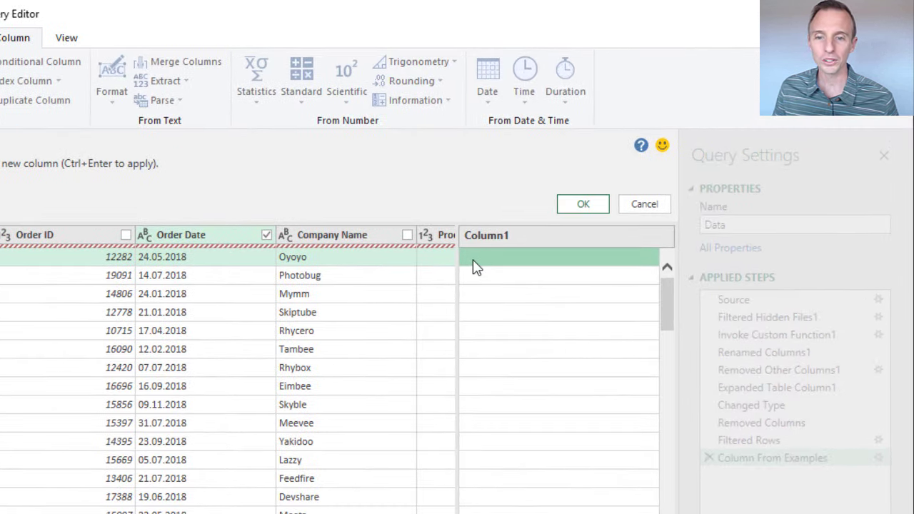
- Enter 05/24/2018 and 07/14/2018 as sample values for the first two rows and add the resulting column
{"action": "left_click", "coordinate": [557, 211]}
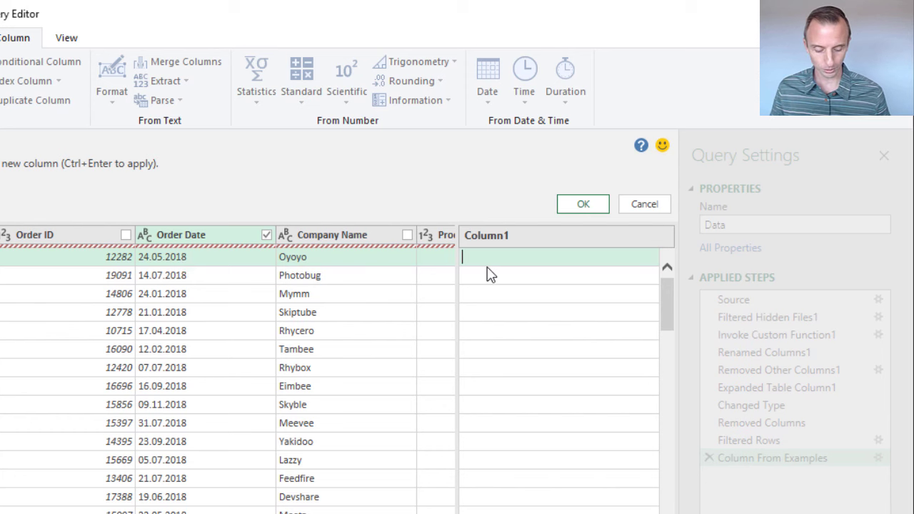
{"action": "type", "text": "05/"}
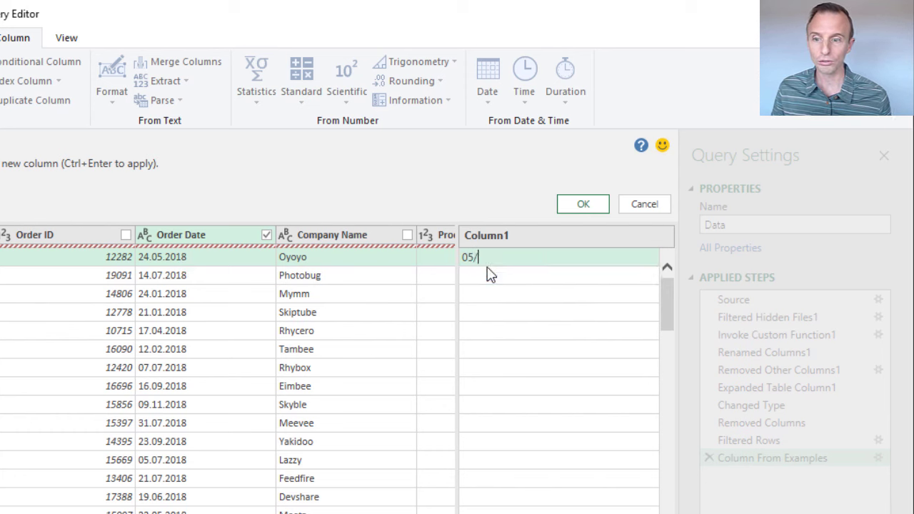
{"action": "type", "text": "24/2"}
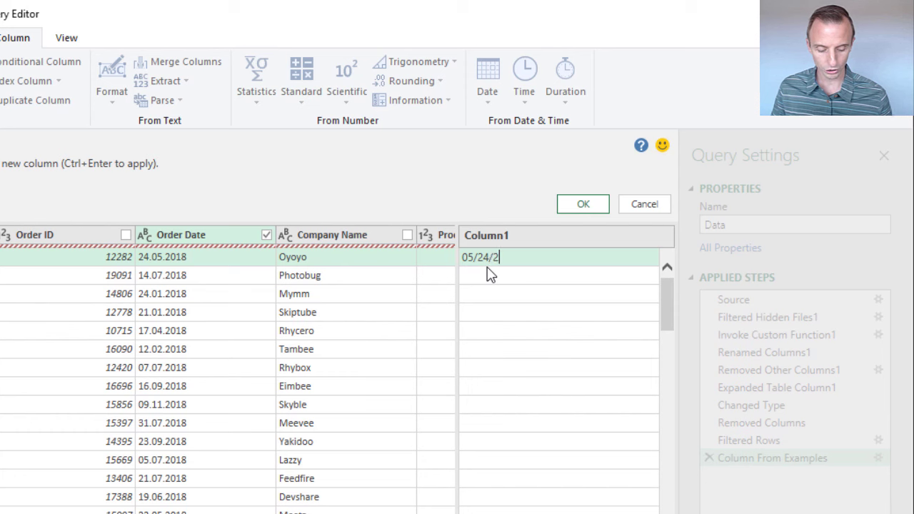
{"action": "type", "text": "018"}
{"action": "key", "text": "Return"}
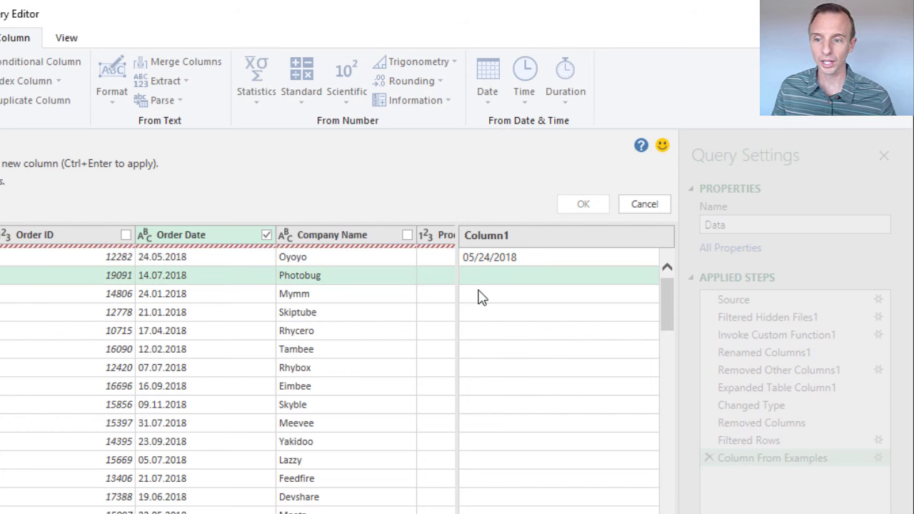
{"action": "type", "text": "07/1"}
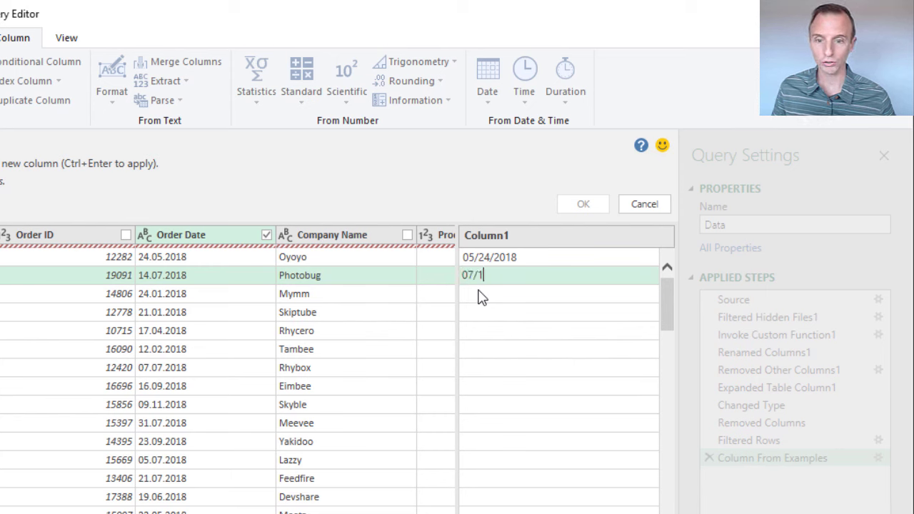
{"action": "type", "text": "4/2018"}
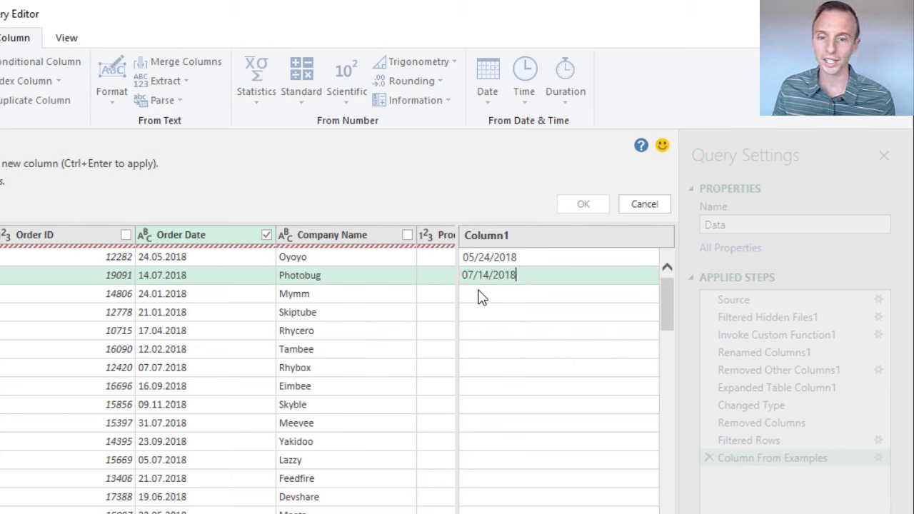
{"action": "key", "text": "Return"}
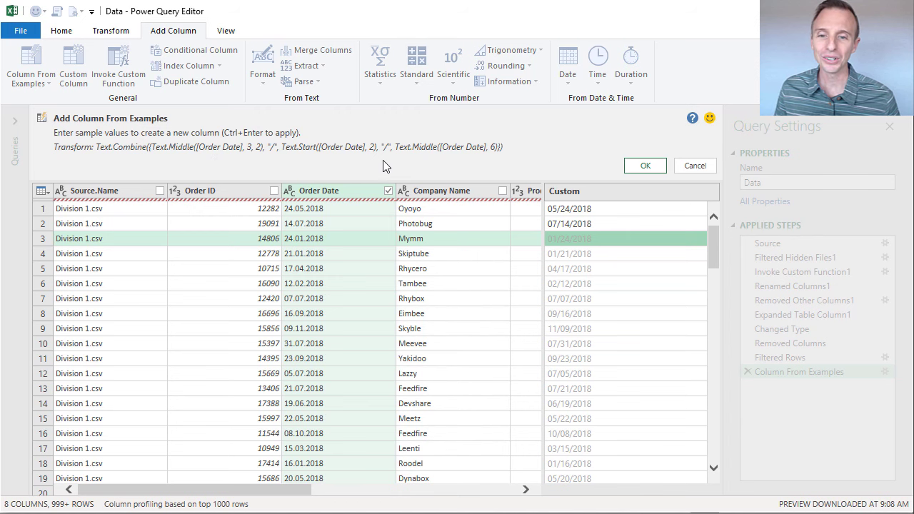
{"action": "left_click", "coordinate": [645, 167]}
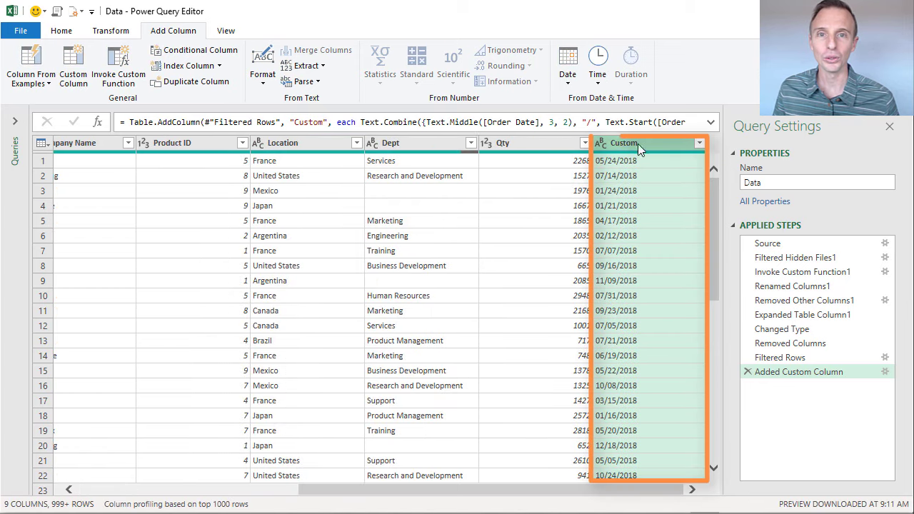
- Rename the new Custom column as Date
{"action": "double_click", "coordinate": [628, 143]}
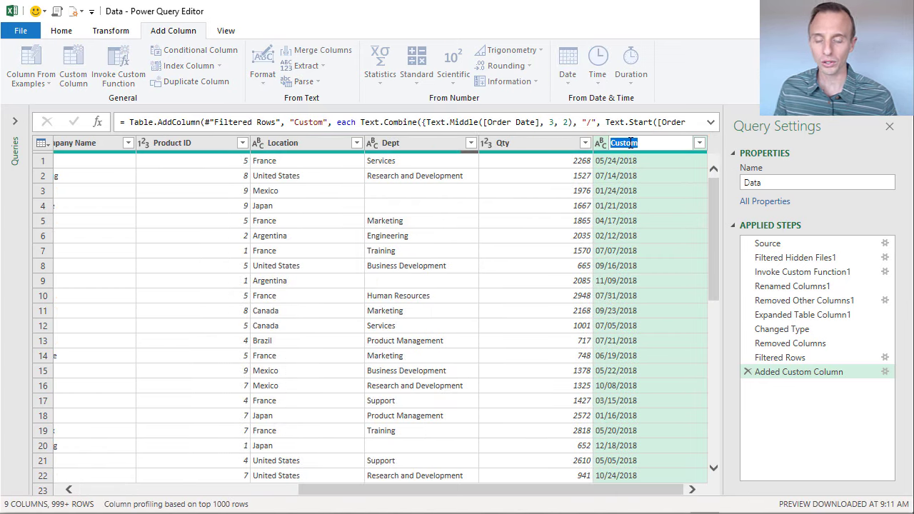
{"action": "type", "text": "Custom"}
{"action": "key", "text": "Return"}
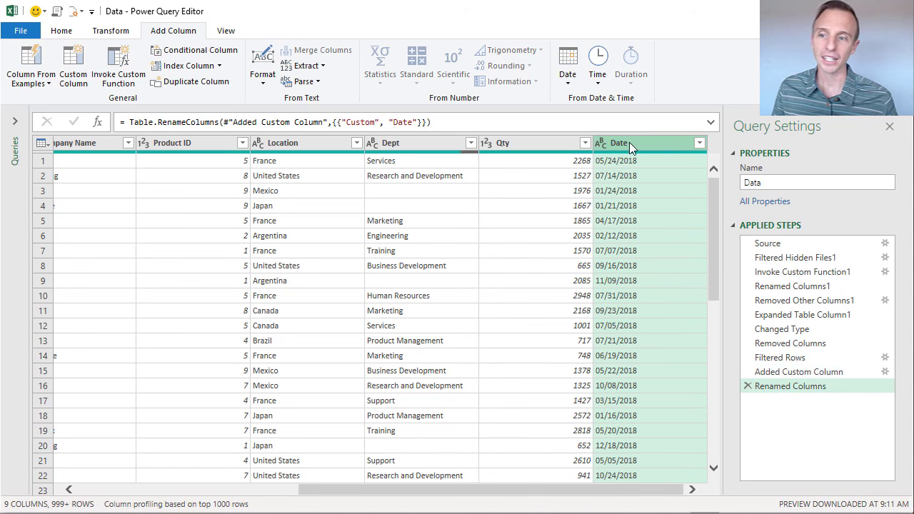
- Remove the original Order Date column from the Data query
{"action": "left_click_drag", "start_coordinate": [528, 489], "coordinate": [300, 496]}
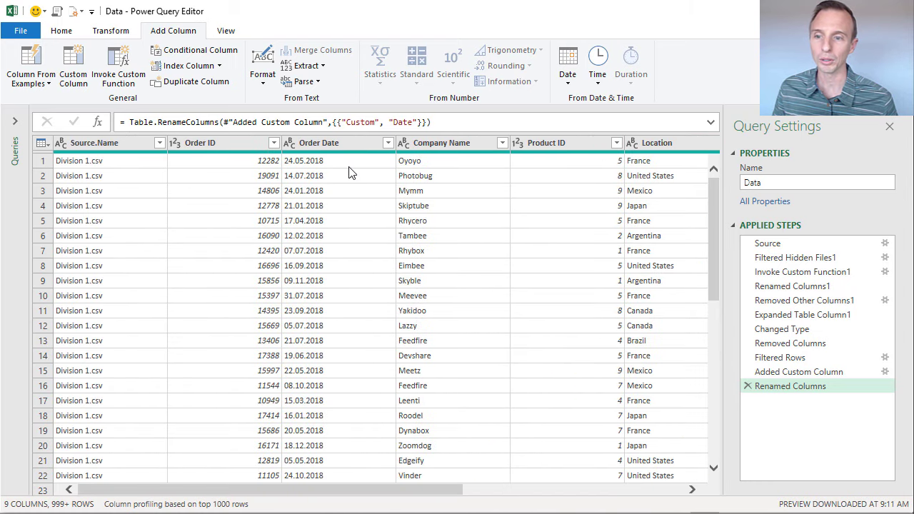
{"action": "right_click", "coordinate": [354, 141]}
{"action": "left_click", "coordinate": [377, 172]}
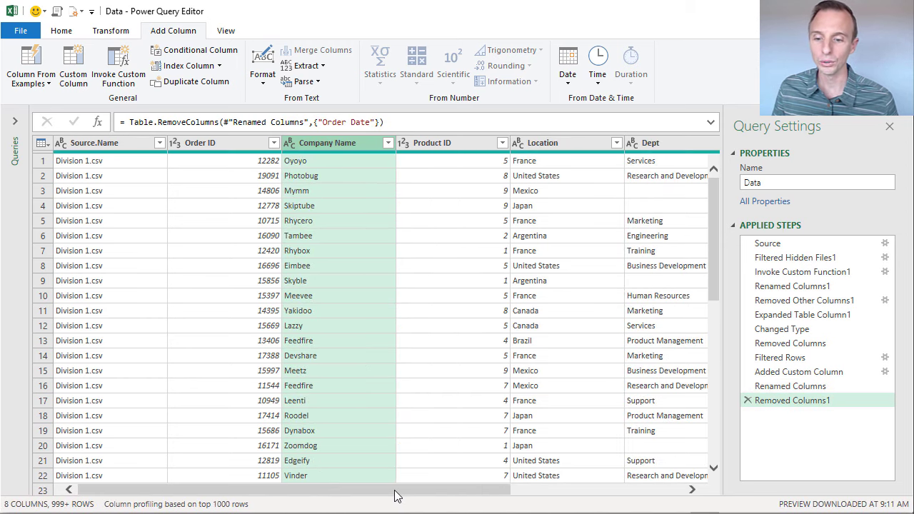
- Review the query at the Added Custom Column step and return to the last applied step
{"action": "left_click_drag", "start_coordinate": [398, 493], "coordinate": [572, 494]}
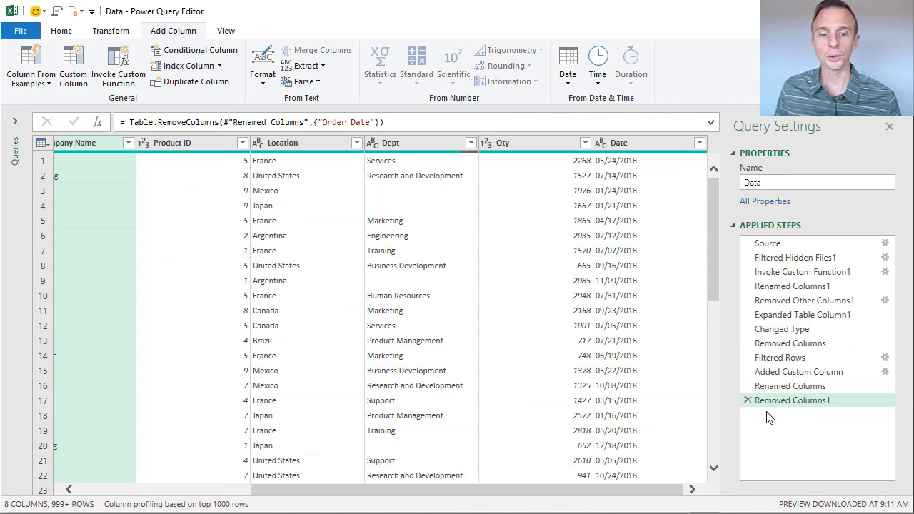
{"action": "left_click", "coordinate": [777, 375]}
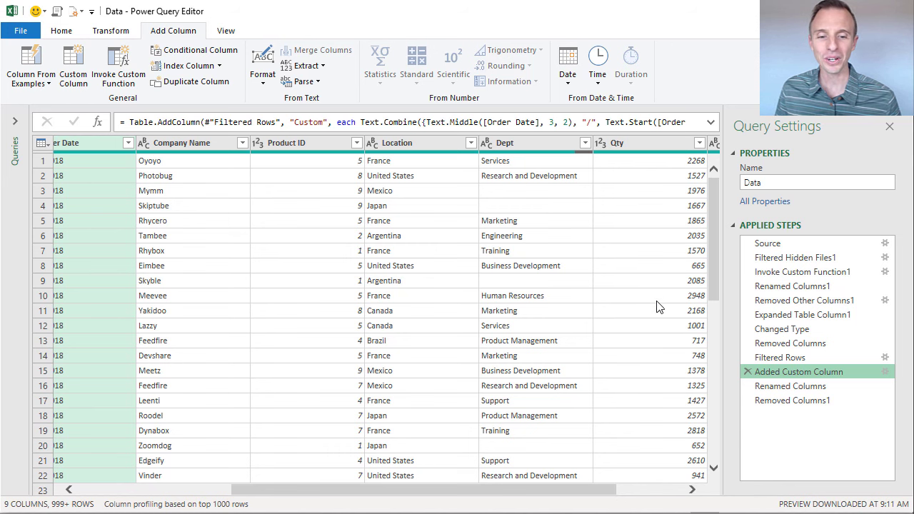
{"action": "left_click", "coordinate": [791, 404]}
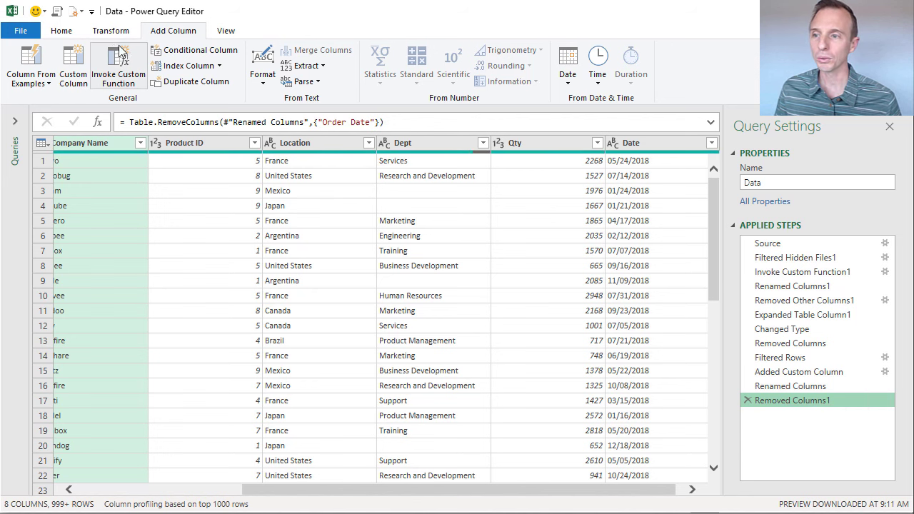
- Close the query editor and load the Data query into the workbook as a table
{"action": "left_click", "coordinate": [68, 33]}
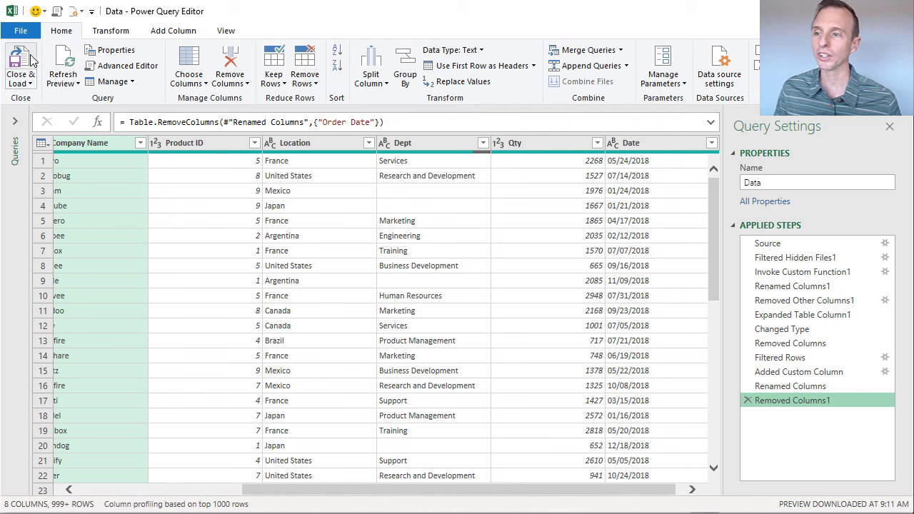
{"action": "left_click", "coordinate": [28, 82]}
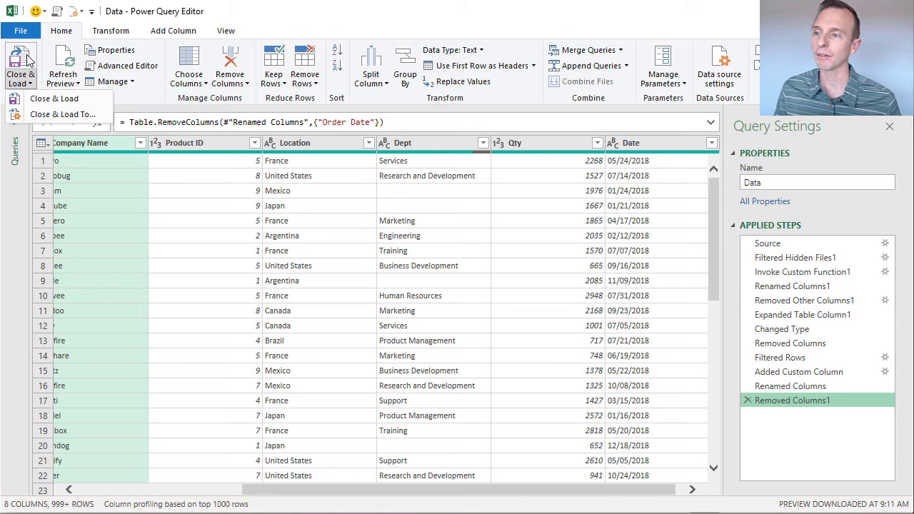
{"action": "left_click", "coordinate": [28, 62]}
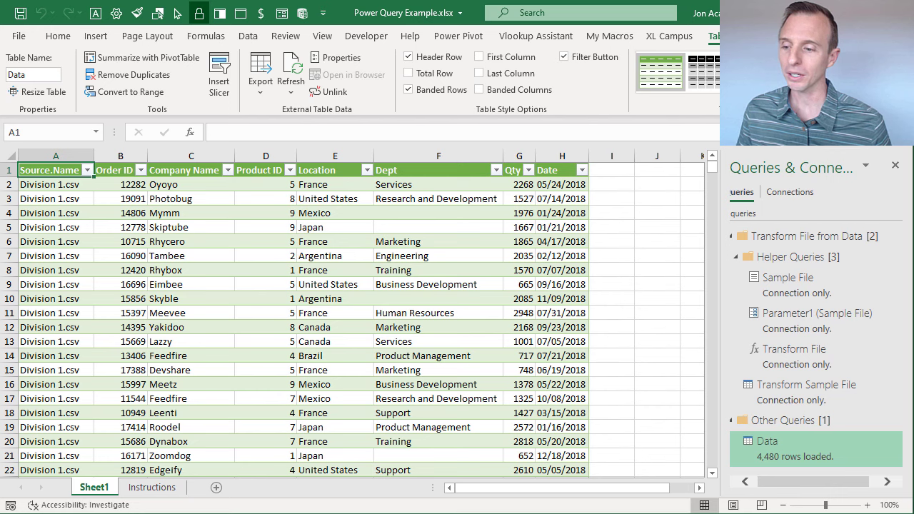
- Switch to File Explorer and copy Division 6.csv and Division 7.csv from the More Data folder under Orders
{"action": "key", "text": "alt+Tab"}
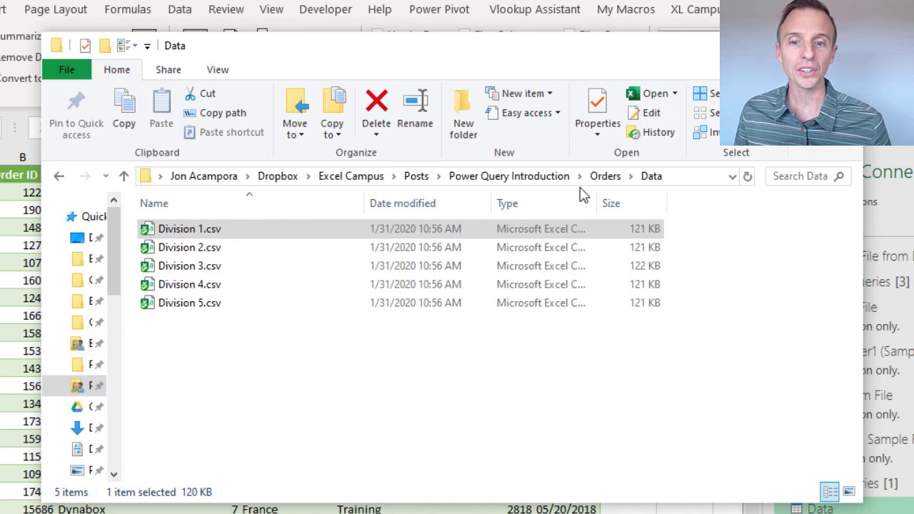
{"action": "left_click", "coordinate": [606, 177]}
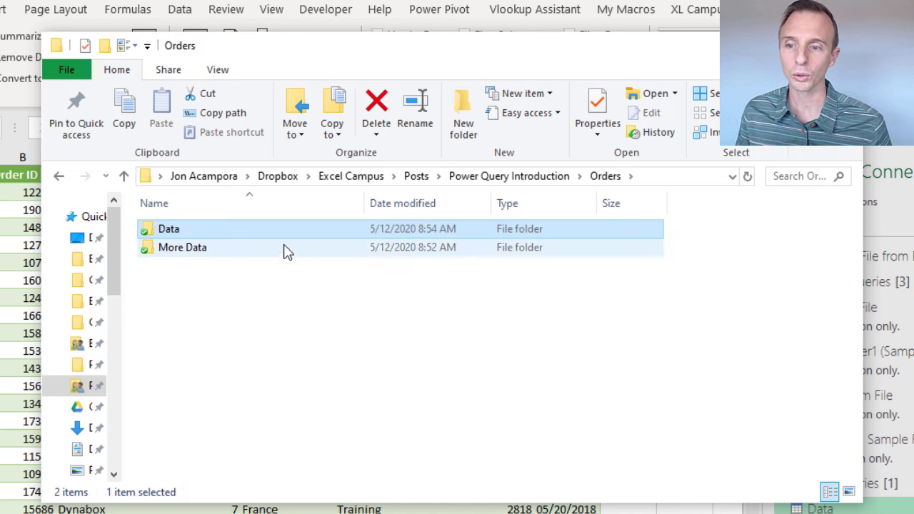
{"action": "left_click_drag", "start_coordinate": [203, 275], "coordinate": [187, 233]}
{"action": "right_click", "coordinate": [187, 234]}
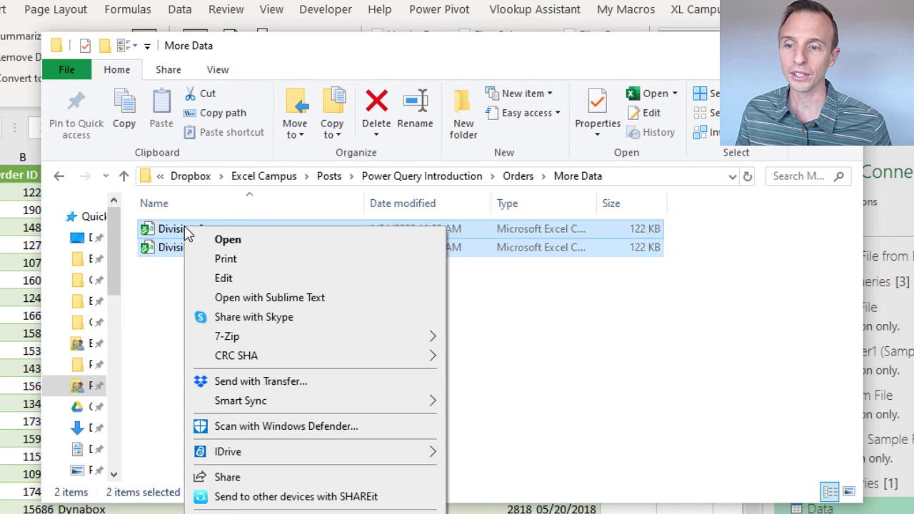
{"action": "key", "text": "Escape"}
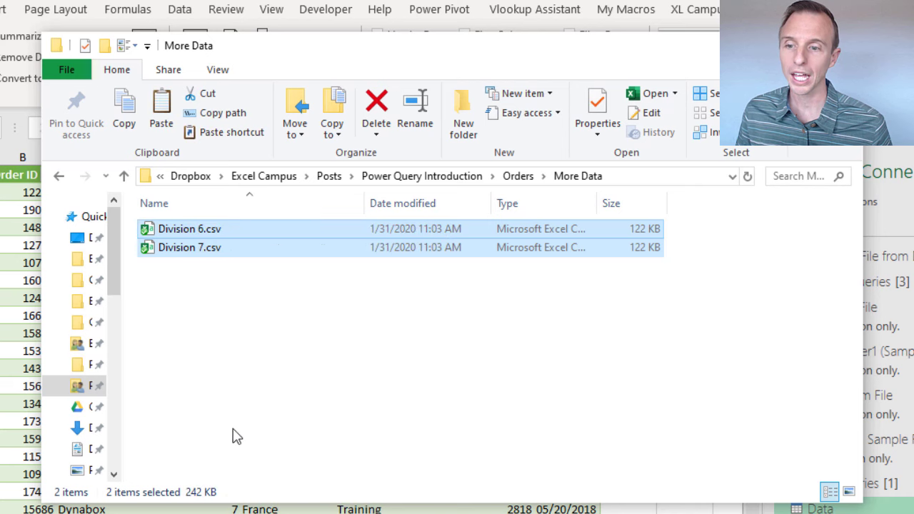
- Paste the copied Division 6.csv and Division 7.csv into the Data folder under Orders
{"action": "left_click", "coordinate": [519, 177]}
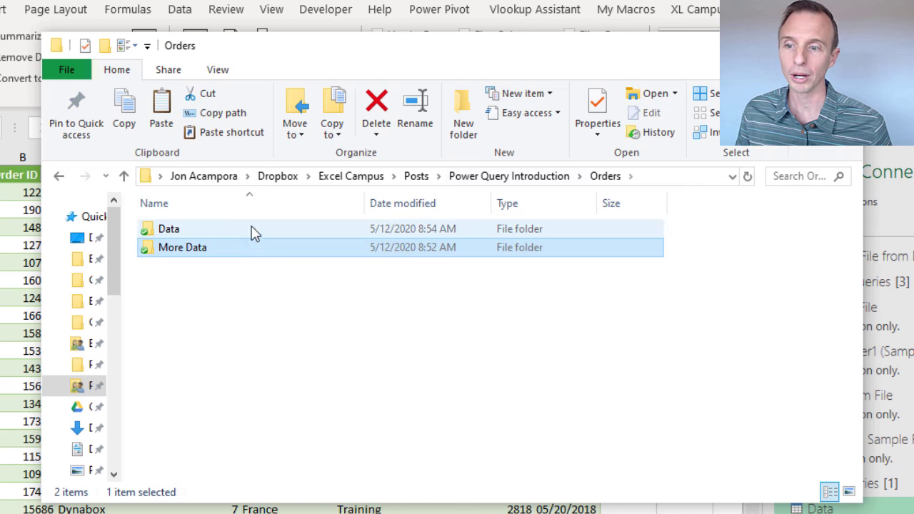
{"action": "double_click", "coordinate": [187, 230]}
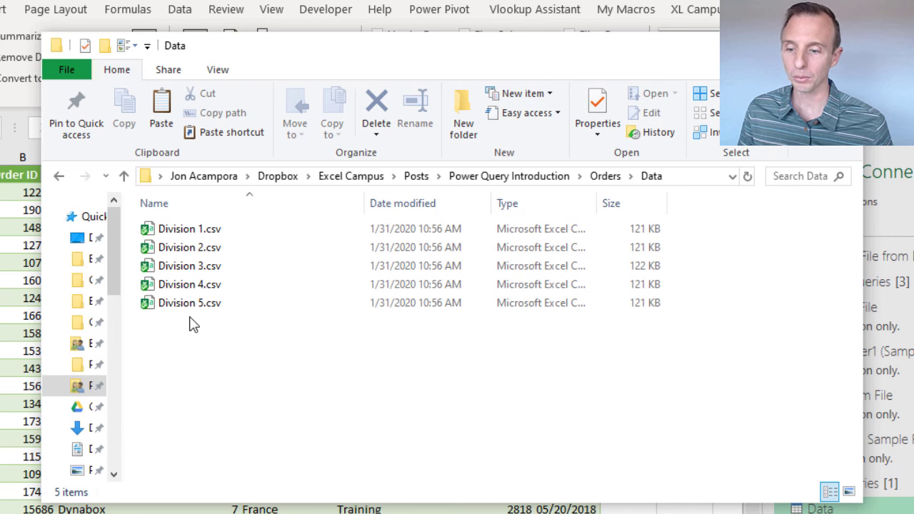
{"action": "key", "text": "ctrl+v"}
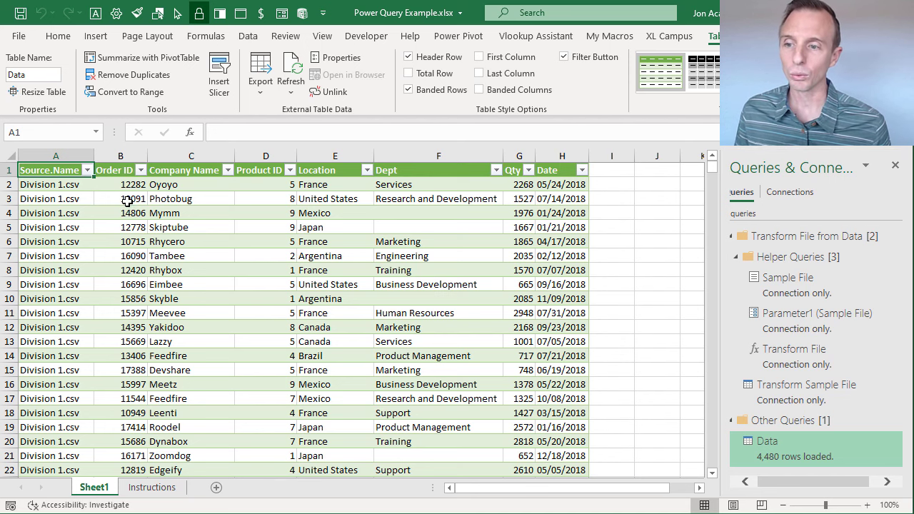
- Refresh the Data table in Excel and check the Source.Name file list and the table's last row for the added files
{"action": "right_click", "coordinate": [130, 200]}
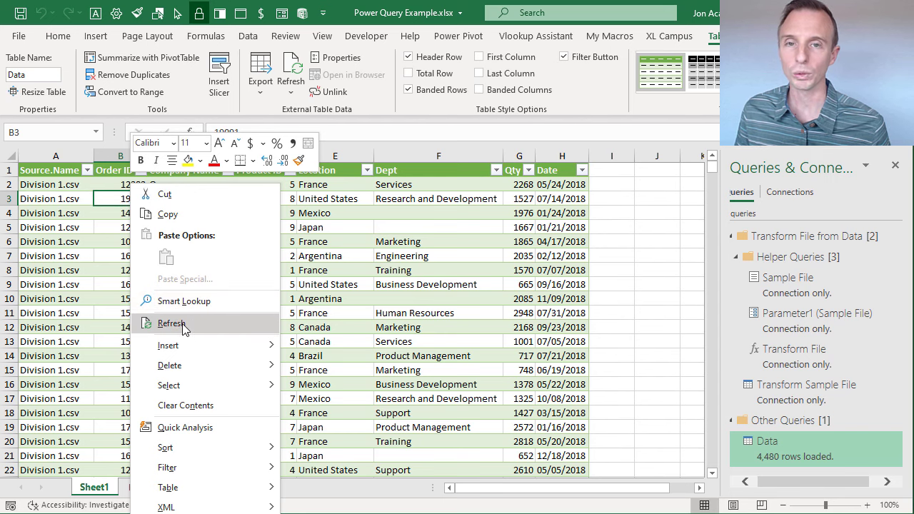
{"action": "left_click", "coordinate": [171, 324]}
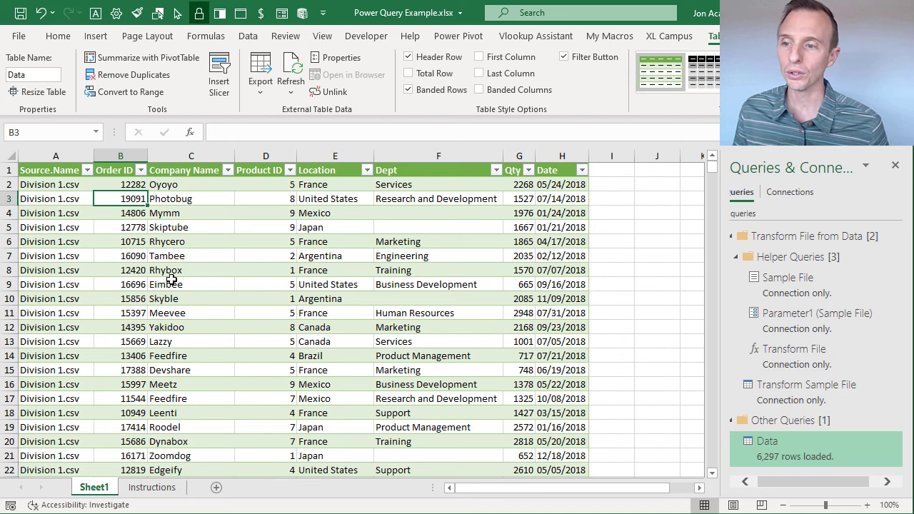
{"action": "left_click", "coordinate": [86, 170]}
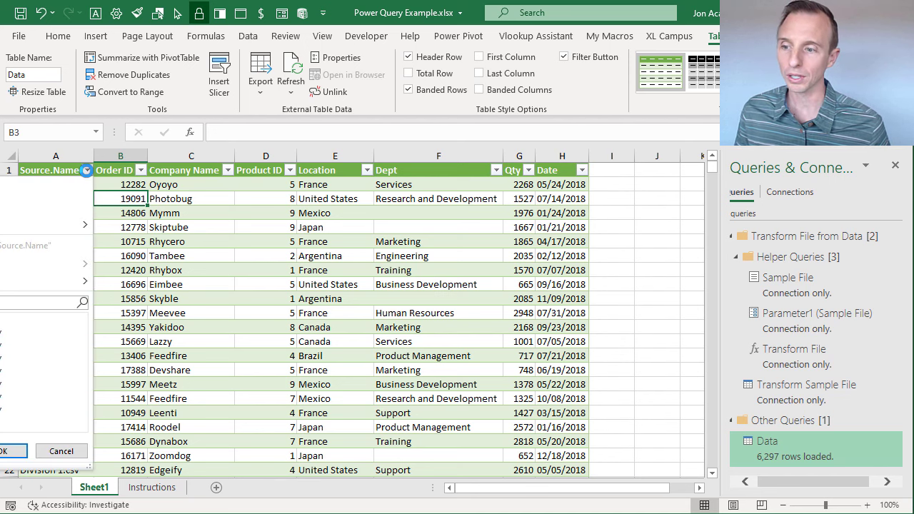
{"action": "left_click", "coordinate": [88, 173]}
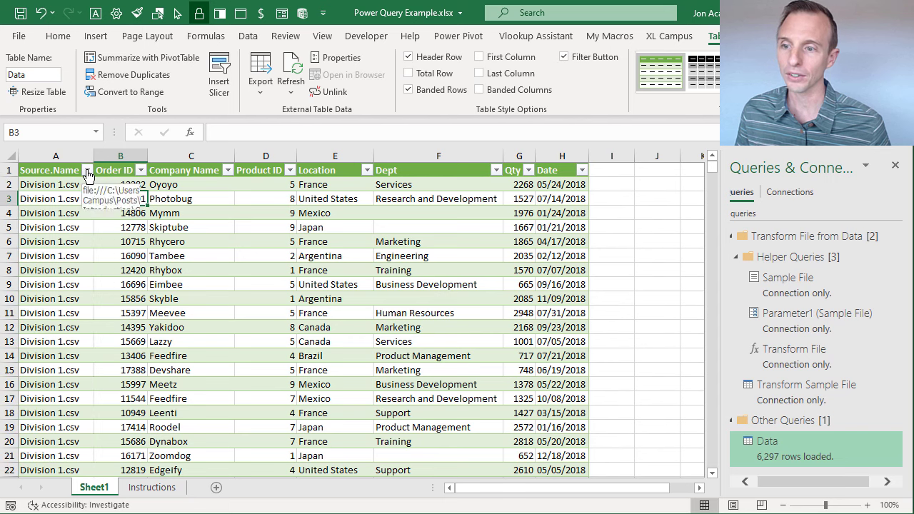
{"action": "left_click", "coordinate": [77, 186]}
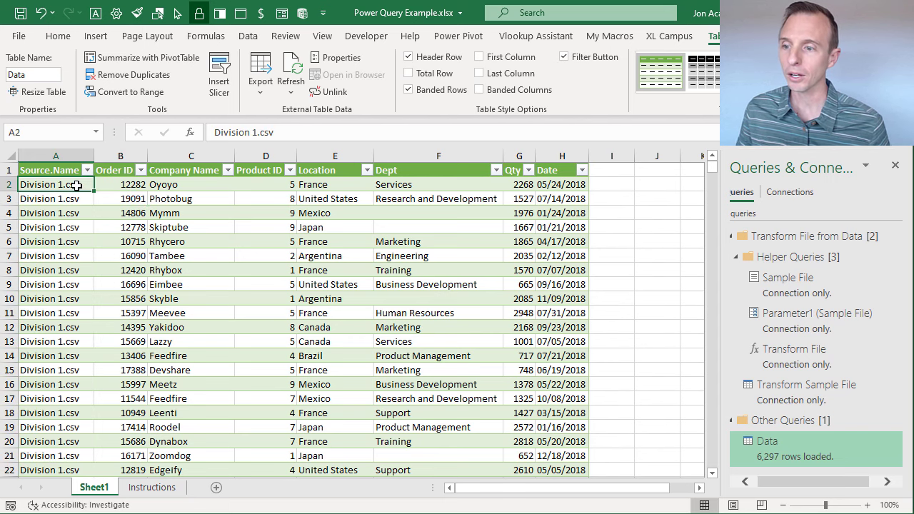
{"action": "key", "text": "ctrl+Down"}
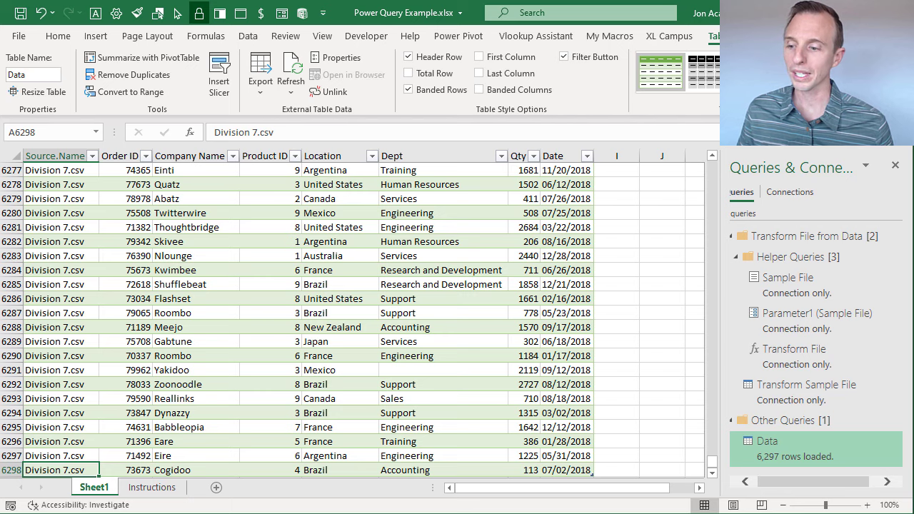
- Check the CSV files in the Data folder, return to the workbook and look up the Refresh All command
{"action": "key", "text": "alt+Tab"}
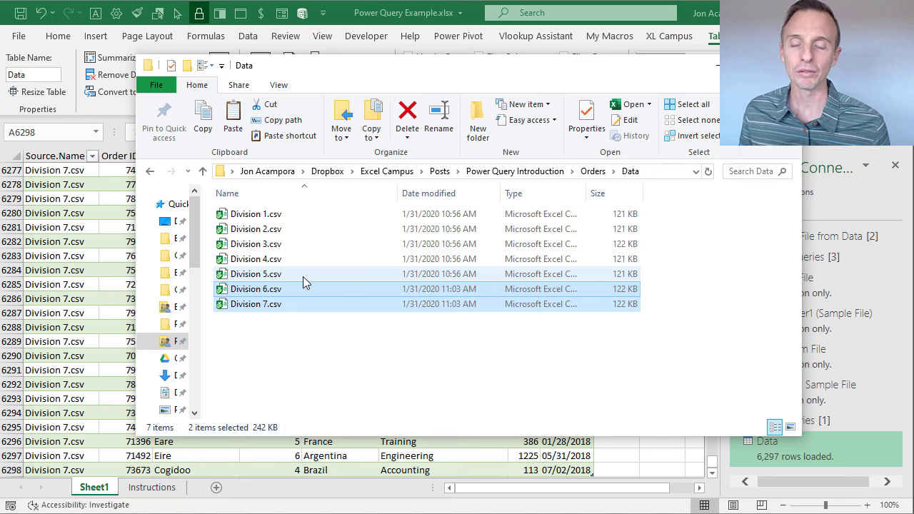
{"action": "left_click", "coordinate": [127, 205]}
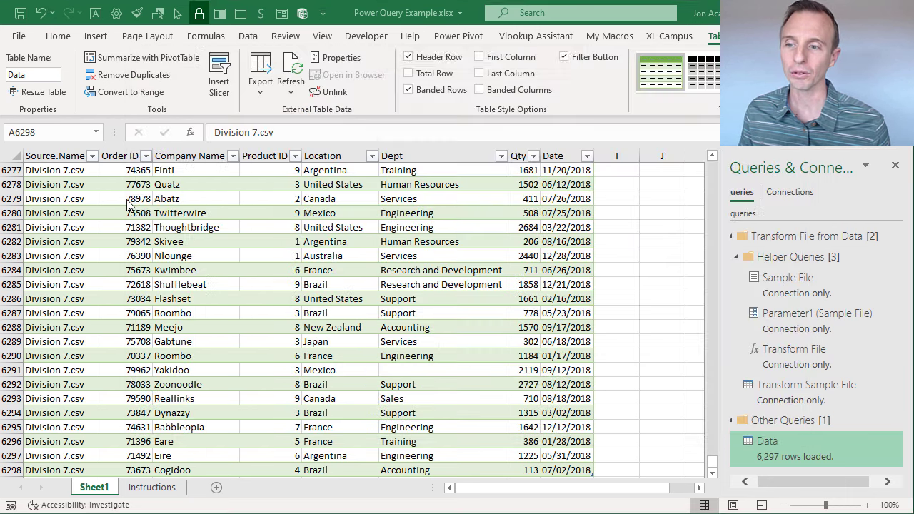
{"action": "key", "text": "alt+F5"}
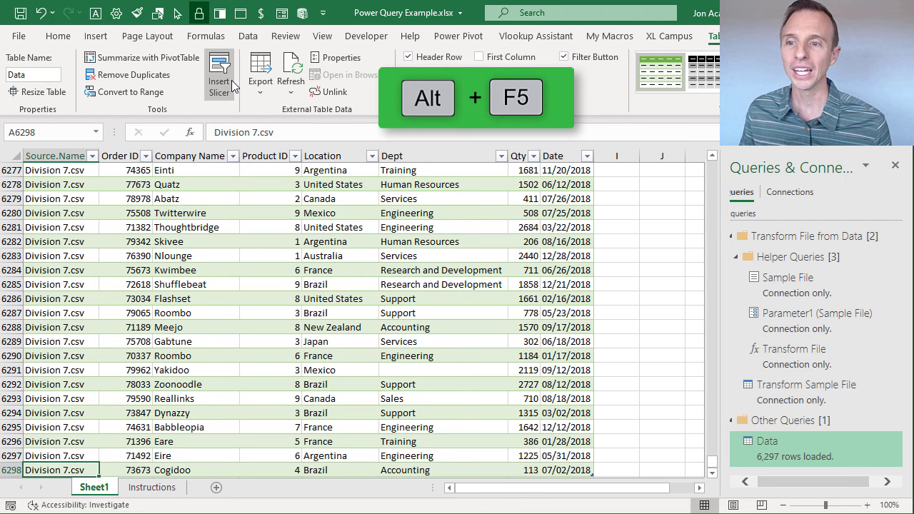
{"action": "left_click", "coordinate": [249, 37]}
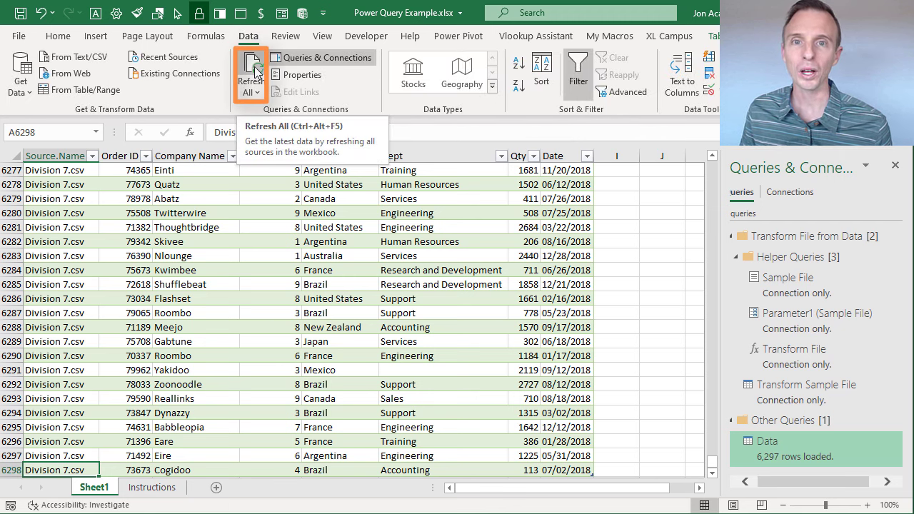
{"action": "left_click", "coordinate": [242, 185]}
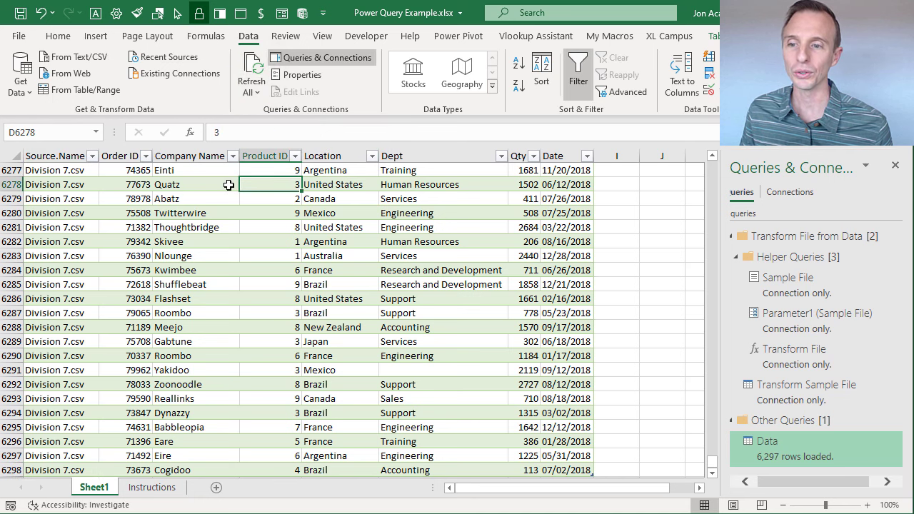